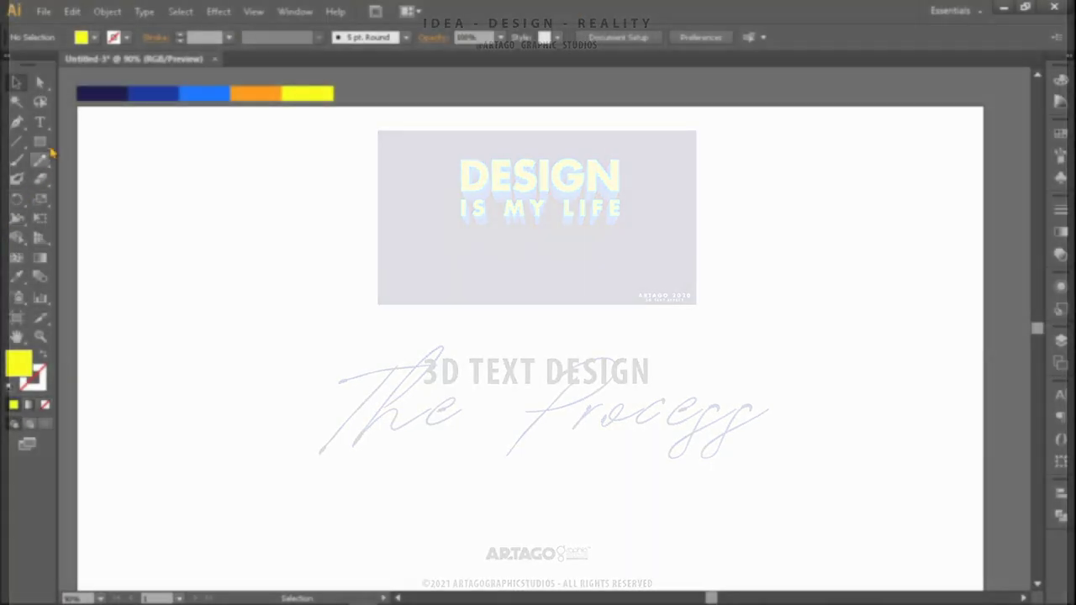
Select the Type tool in the toolbar to begin placing text
left_click(39, 122)
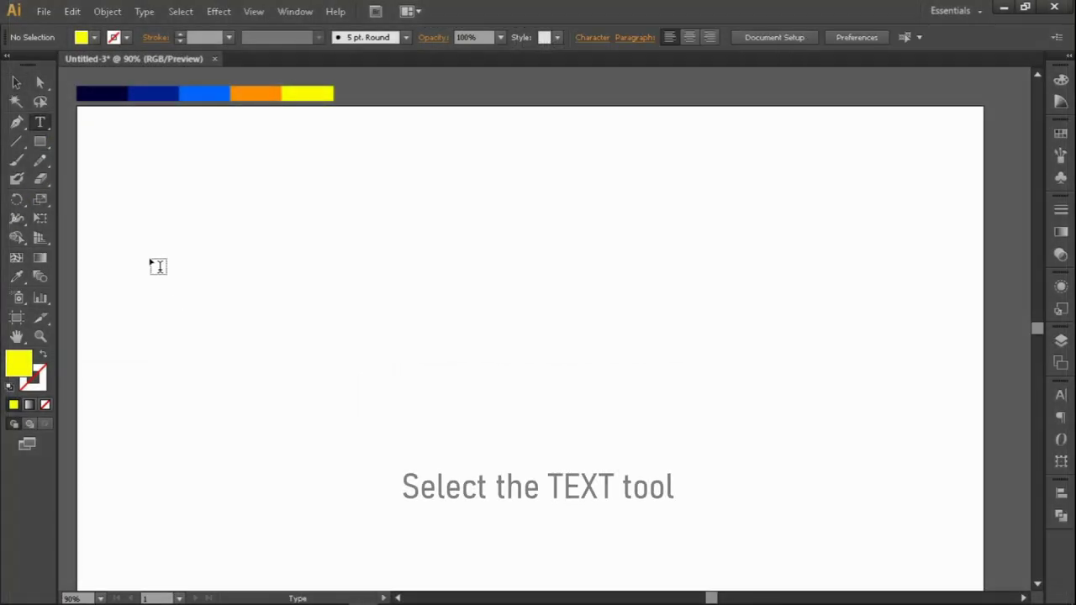
Draw an area-type text box across the artboard and make the text bold Futura LT at 50 pt
left_click_drag(152, 263, 775, 419)
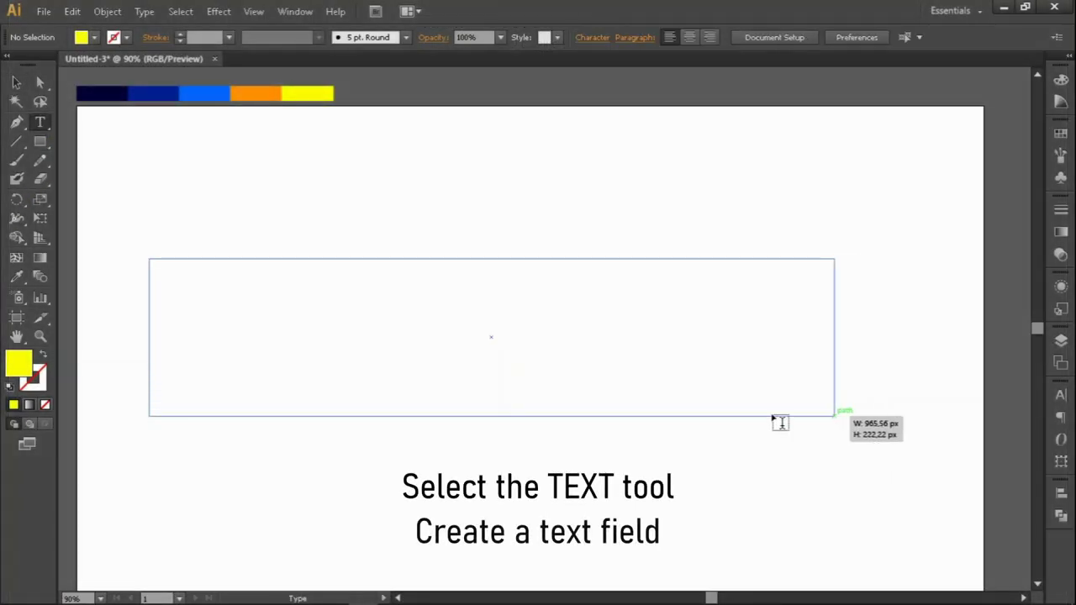
left_click_drag(778, 420, 543, 360)
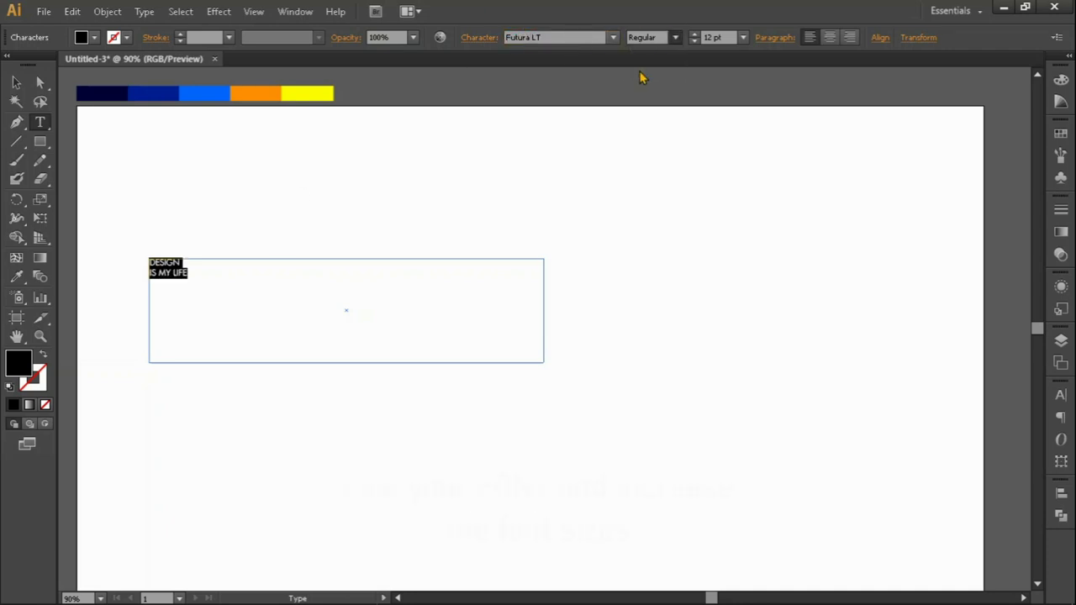
left_click(715, 37)
type("50")
key("Return")
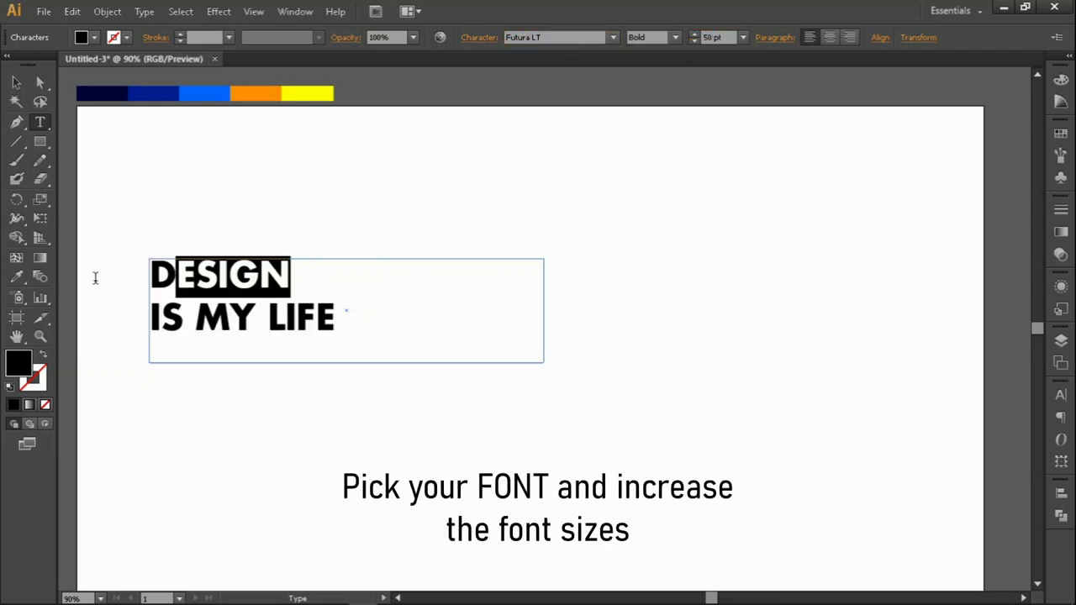
Enlarge DESIGN to 120 pt and stretch the text box so IS MY LIFE shows
type("70")
key("Return")
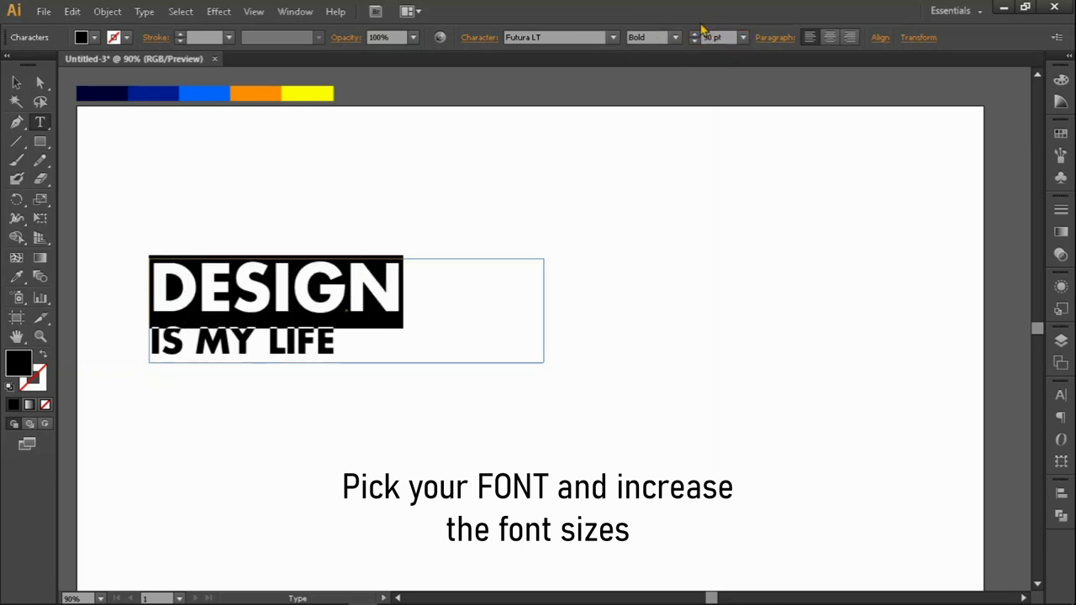
type("120")
key("Return")
left_click(15, 81)
left_click_drag(346, 362, 344, 389)
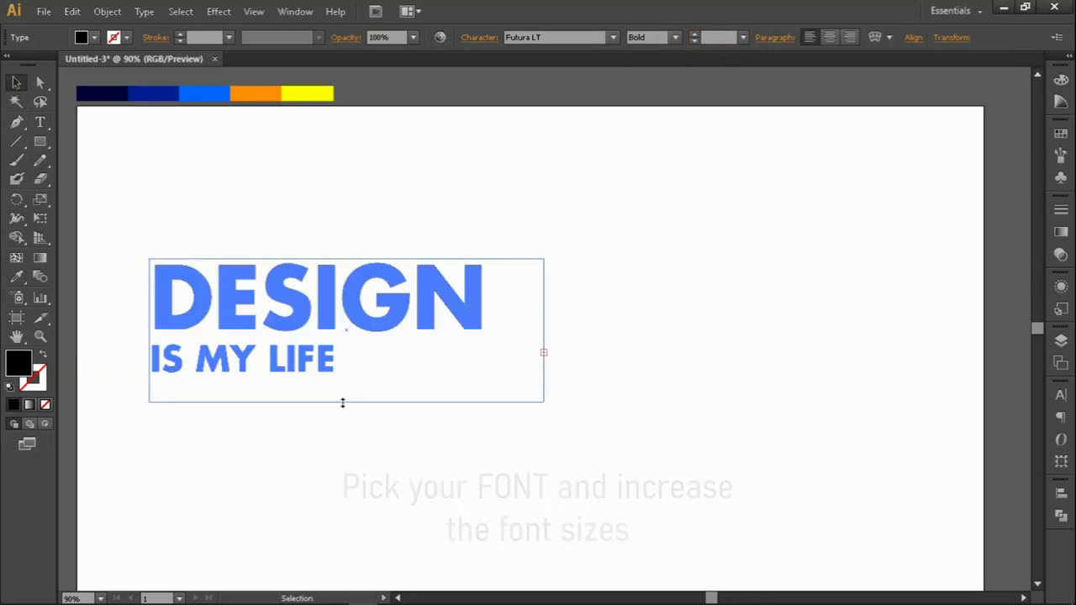
Widen the text box and centre-align both lines of the title
left_click_drag(544, 325, 807, 353)
double_click(404, 291)
key("ctrl+a")
key("ctrl+shift+c")
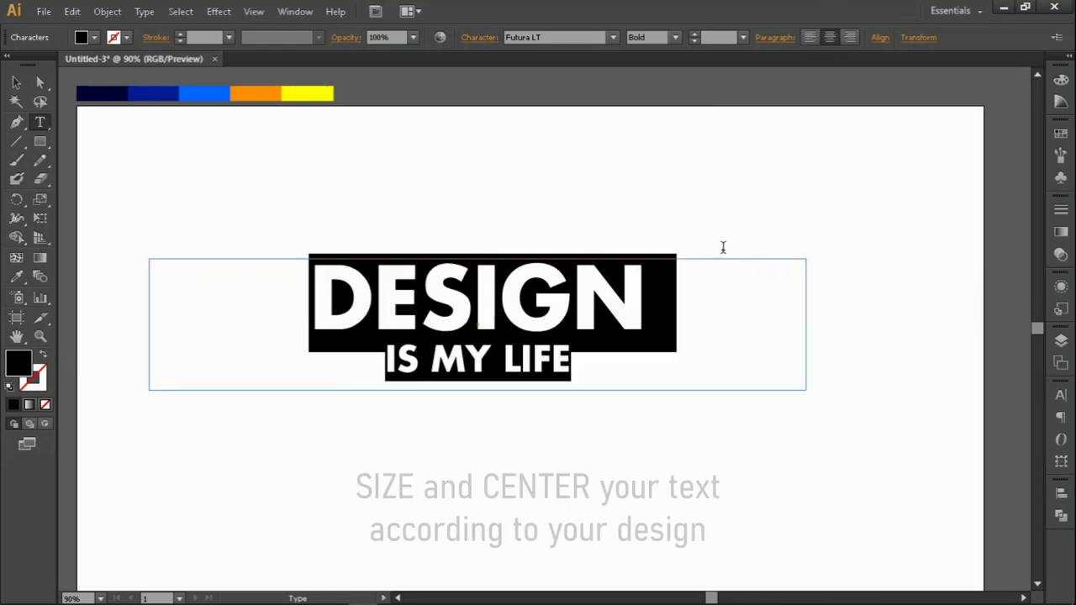
left_click(644, 308)
Set DESIGN to 70 pt and increase the letter spacing of IS MY LIFE
scroll(644, 308, "down", 1)
double_click(485, 279)
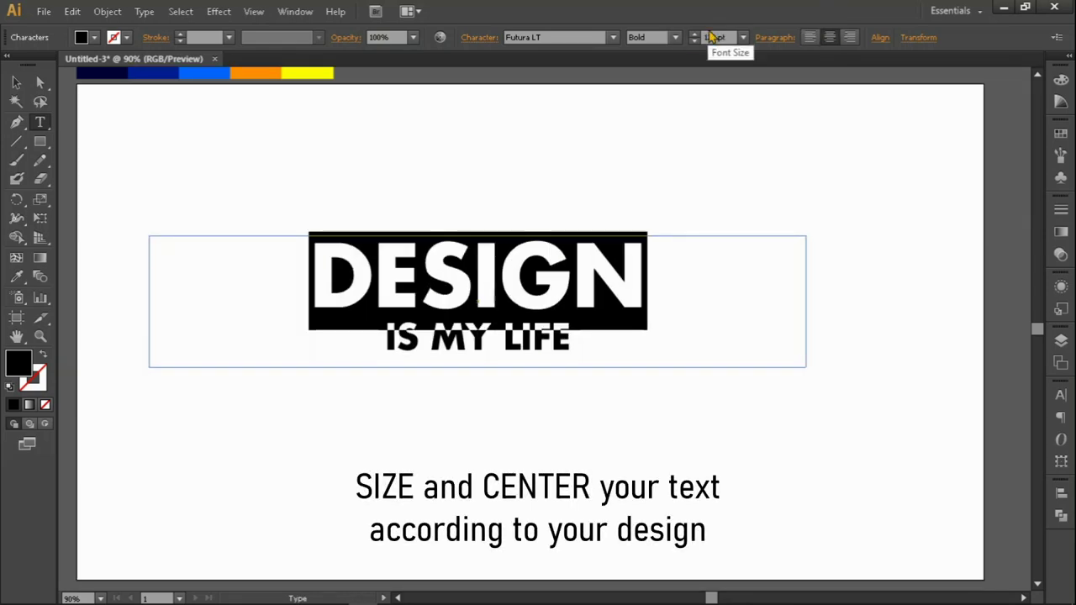
type("70")
key("Return")
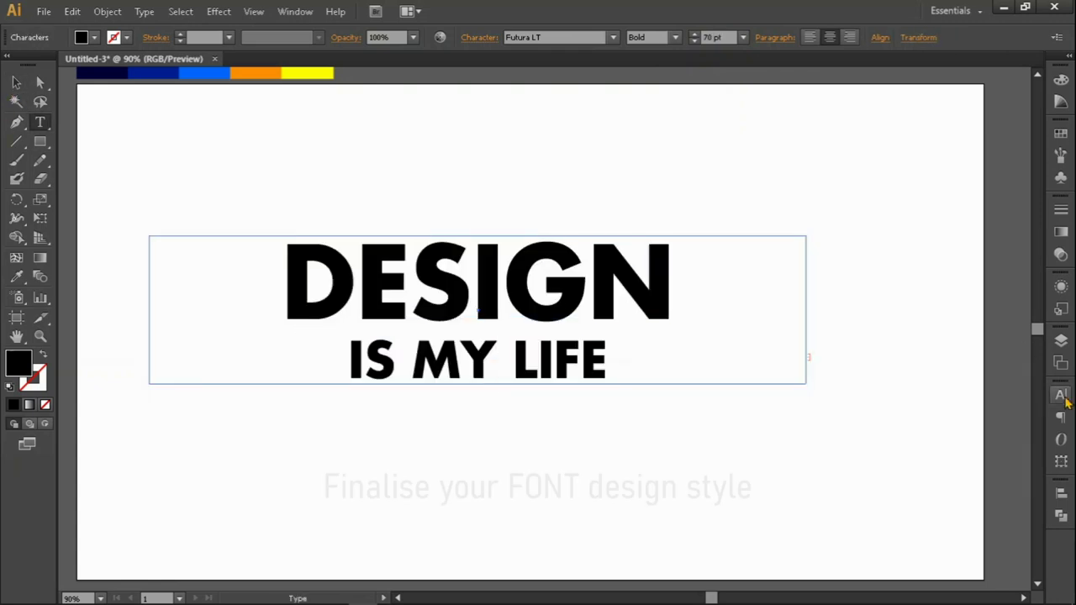
key("Up")
key("Up")
key("Down")
key("Up")
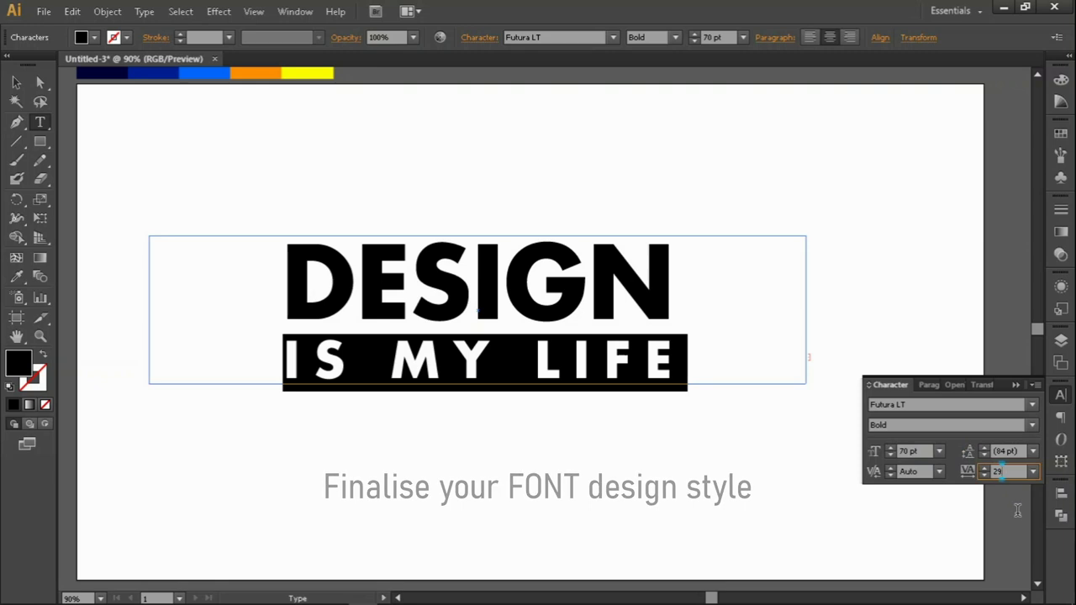
key("Escape")
Centre the title horizontally and vertically on the artboard
left_click(1060, 493)
left_click(904, 495)
left_click(1001, 495)
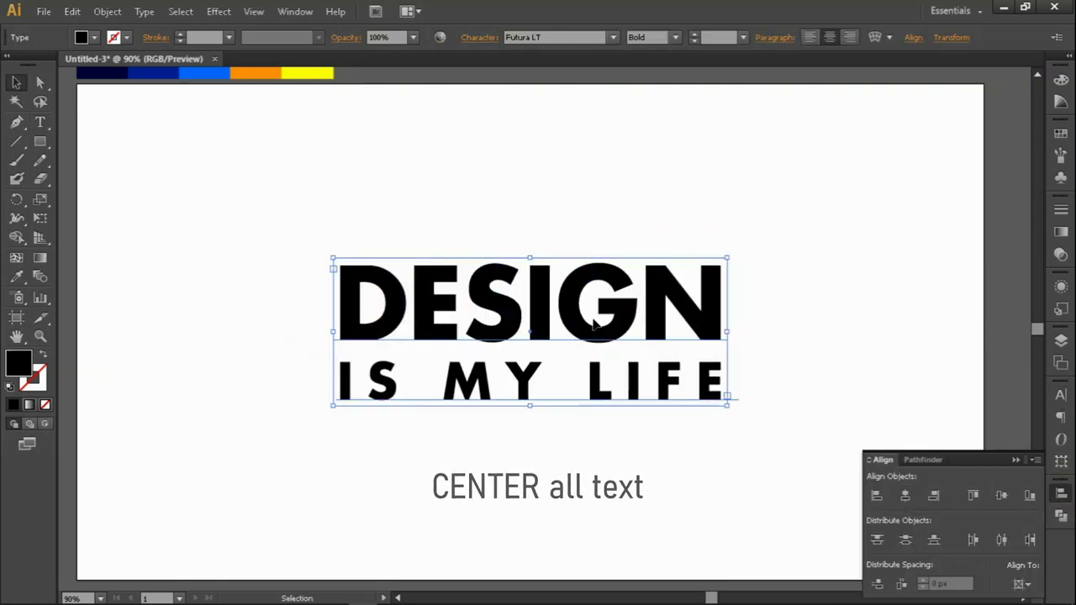
Draw a full-artboard dark navy rectangle and paste stacked copies of the title in front
left_click(903, 350)
left_click_drag(77, 84, 983, 580)
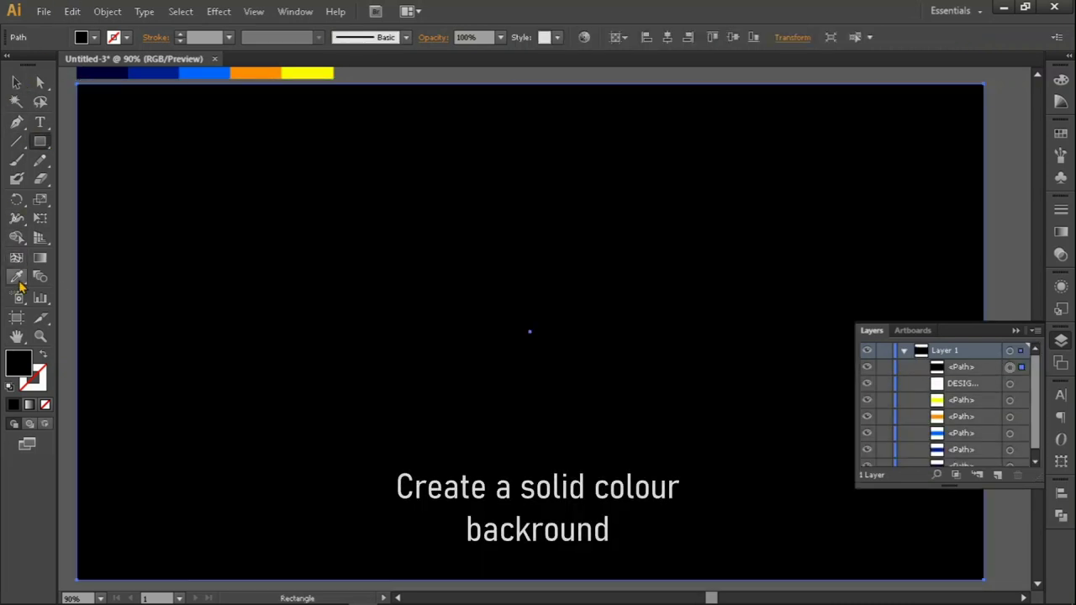
left_click(18, 284)
left_click(101, 74)
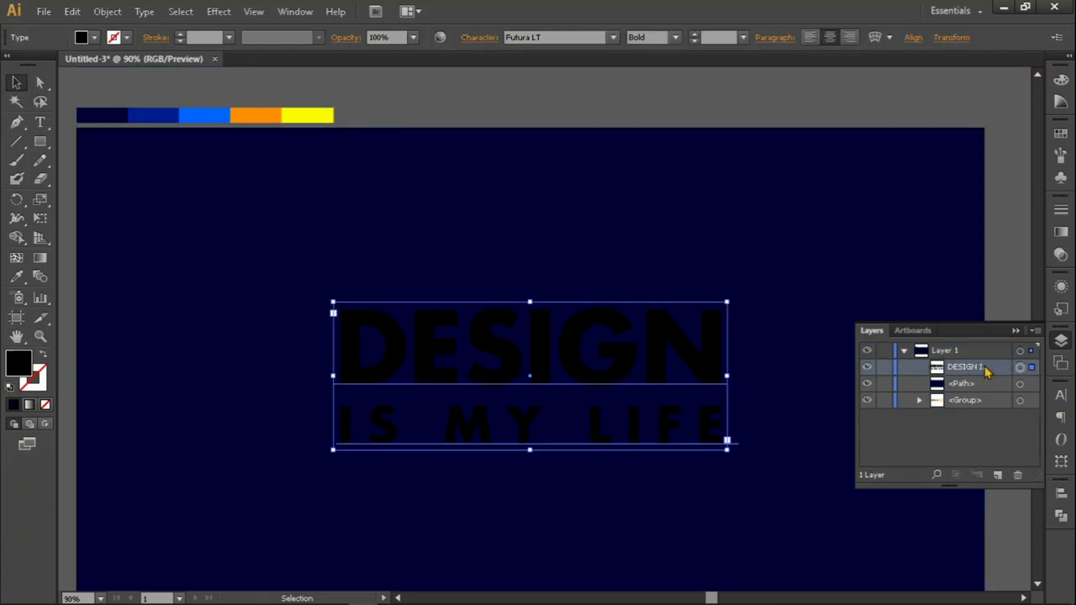
key("ctrl+f")
key("ctrl+f")
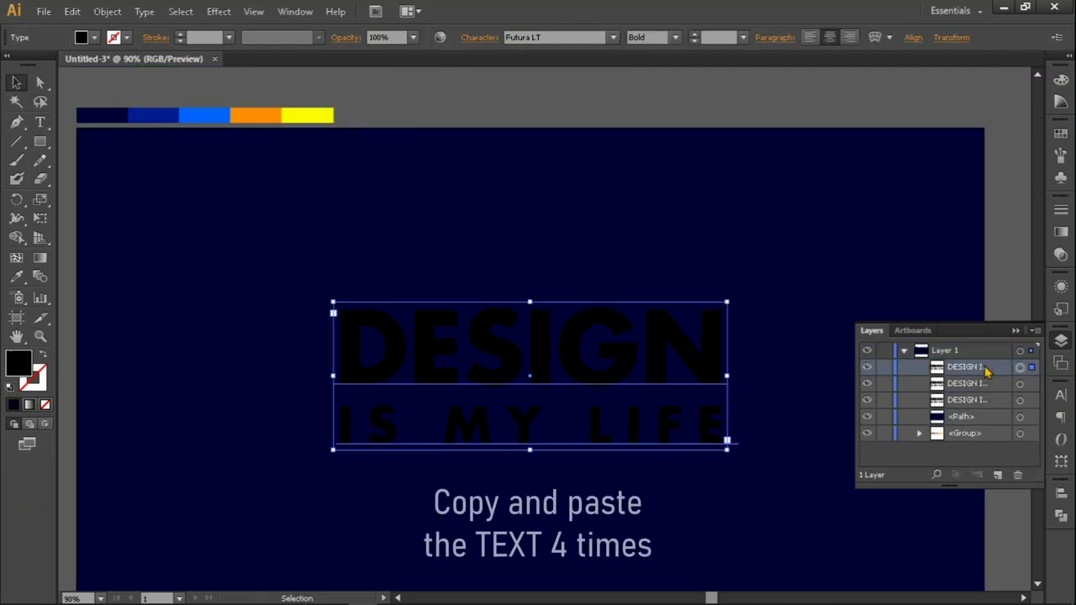
key("ctrl+f")
key("ctrl+f")
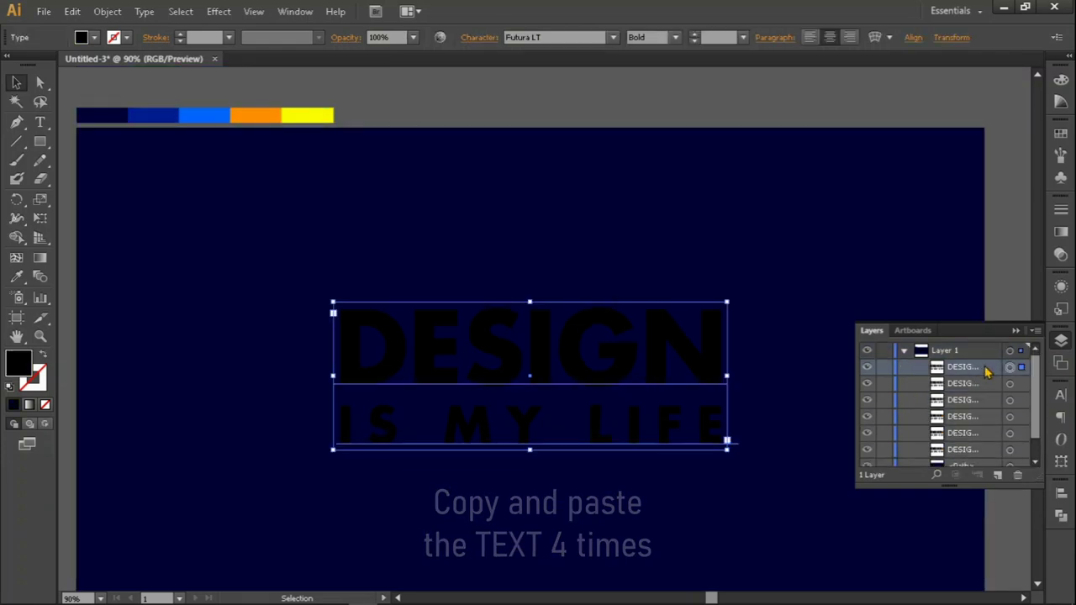
Rename the text copies DESIGN, COLOUR, BLEND1 and BLEND2, then hide the top three
type("DESIGN")
double_click(963, 383)
type("COLOUR")
double_click(962, 400)
type("BLEND1")
type("BLEND2")
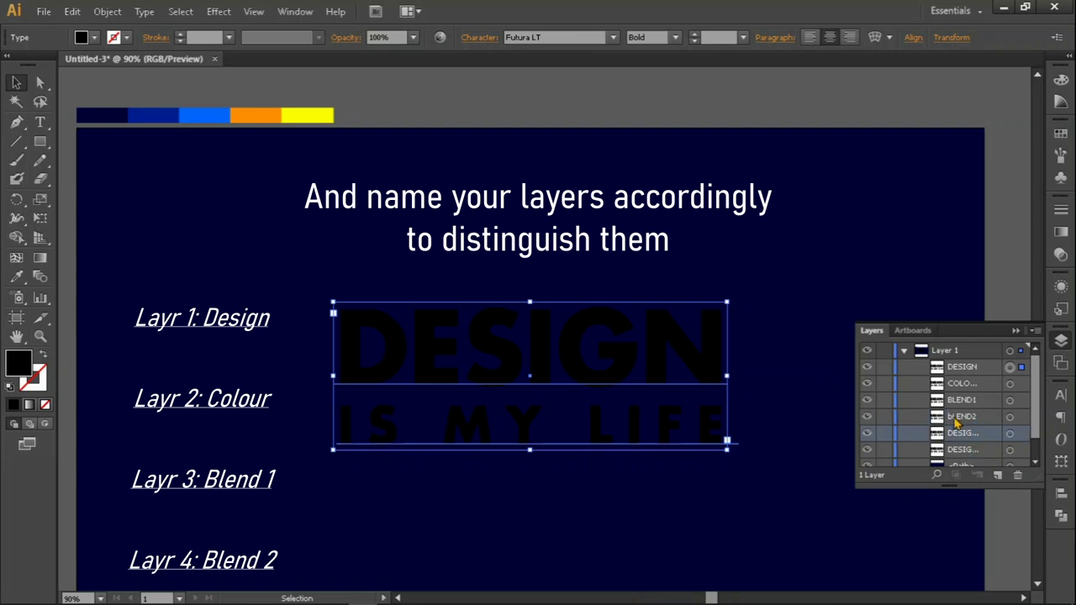
left_click(956, 423)
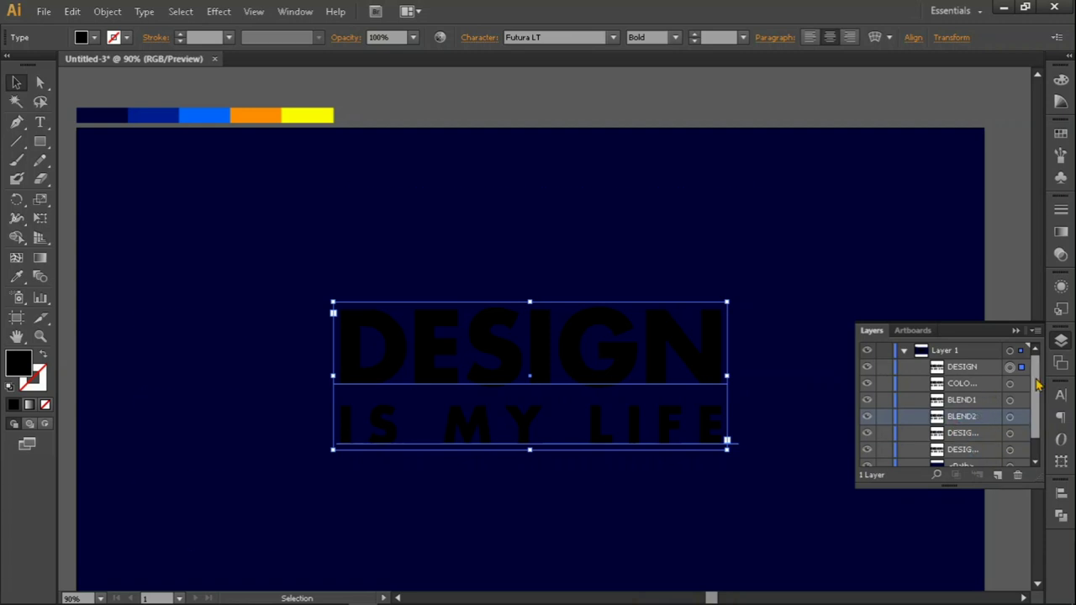
left_click_drag(868, 368, 868, 402)
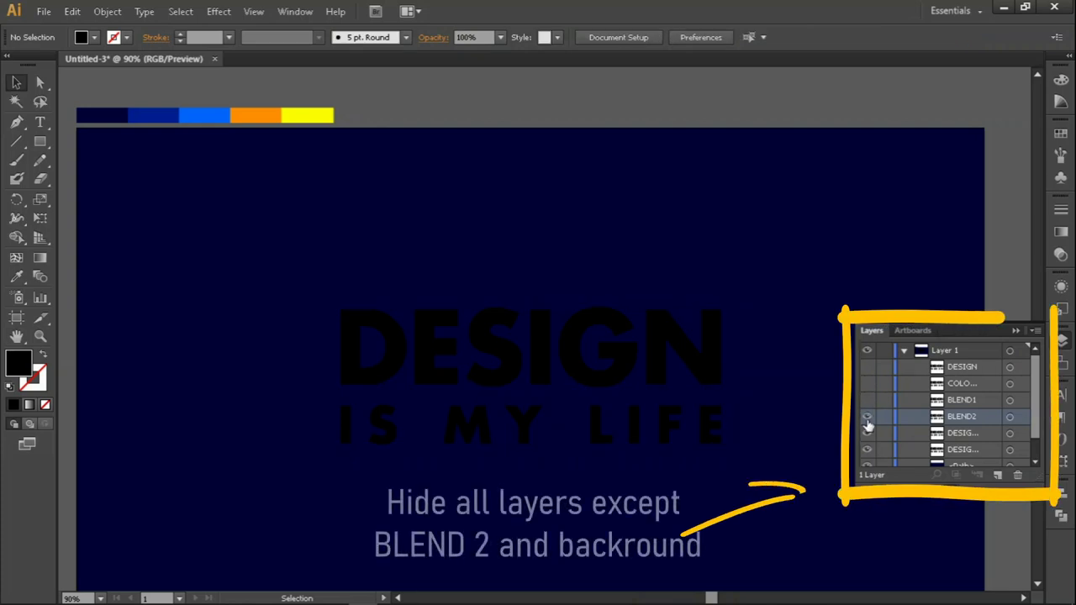
Hide the lower DESIGN copy and fill the BLEND2 text with dark blue using the Eyedropper
left_click(866, 450)
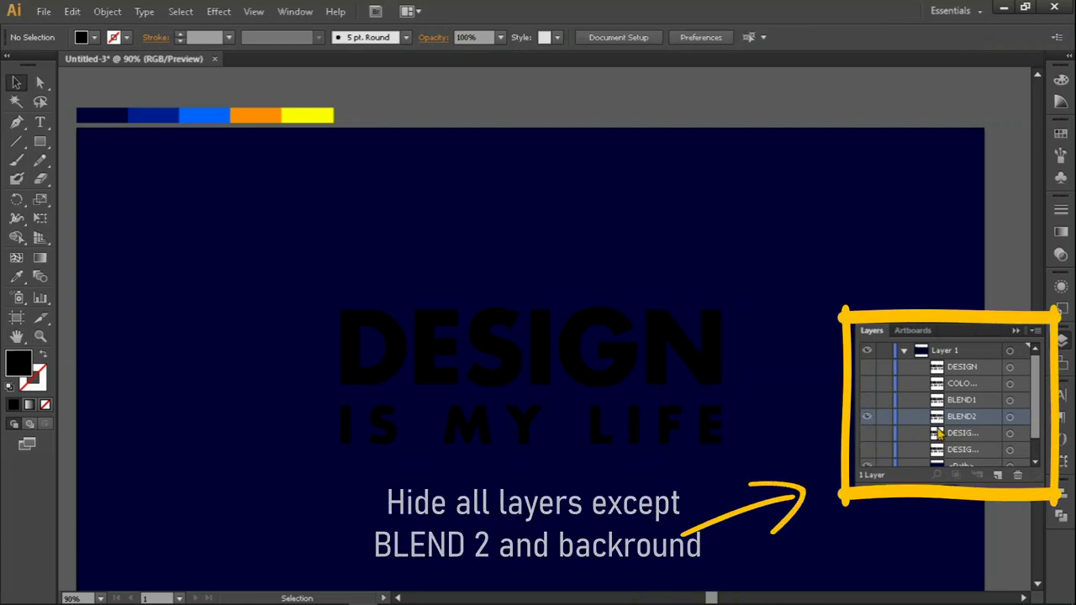
left_click(1009, 417)
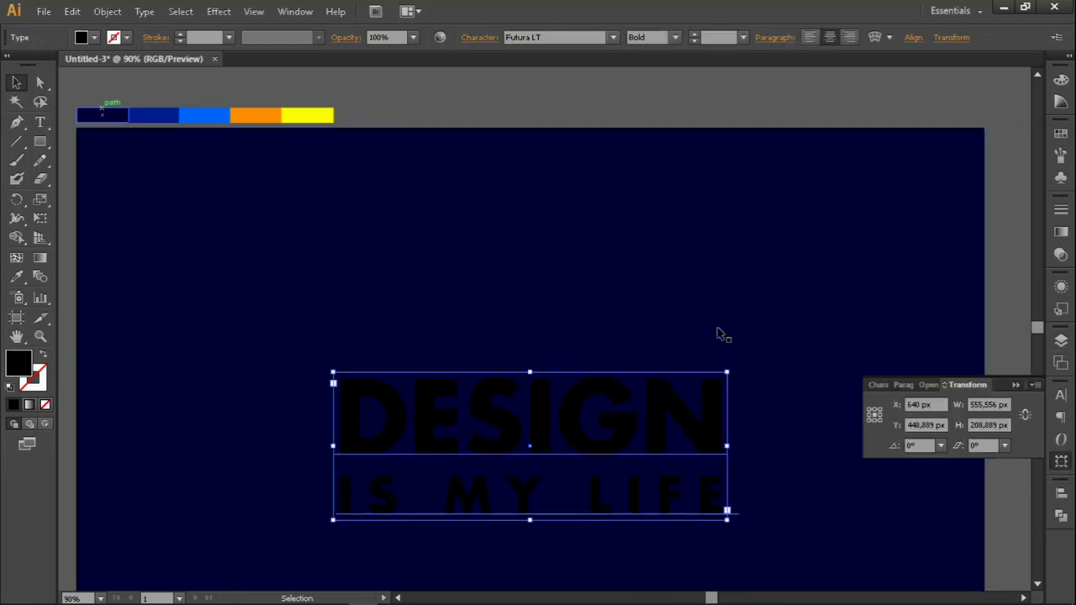
left_click(17, 278)
left_click(151, 116)
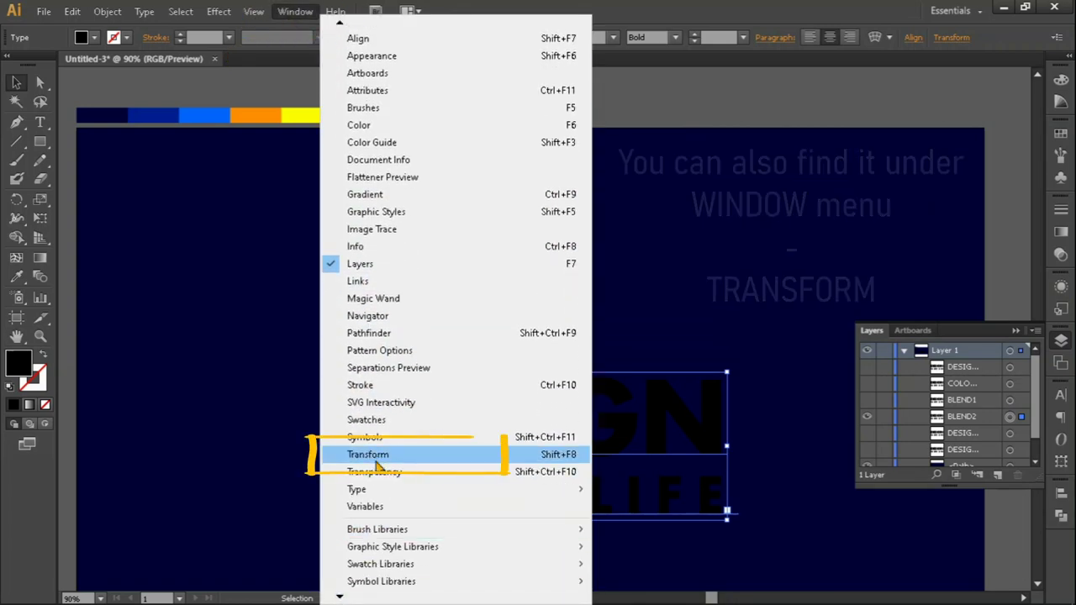
left_click(376, 458)
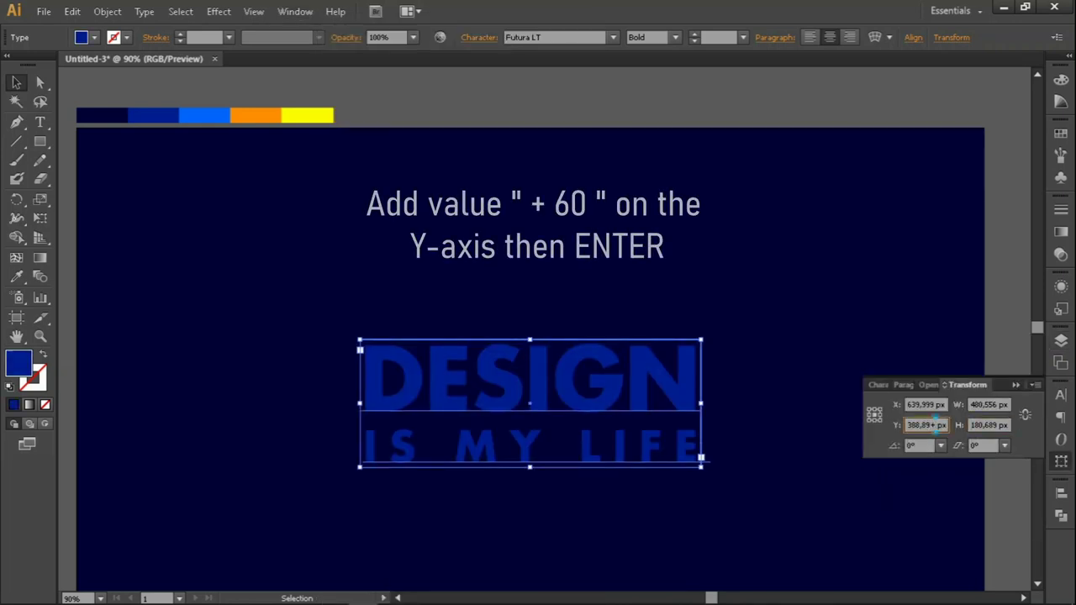
Move BLEND2 down 60 px, shrink it proportionally by 75 px width, and paste a duplicate in front
key("Return")
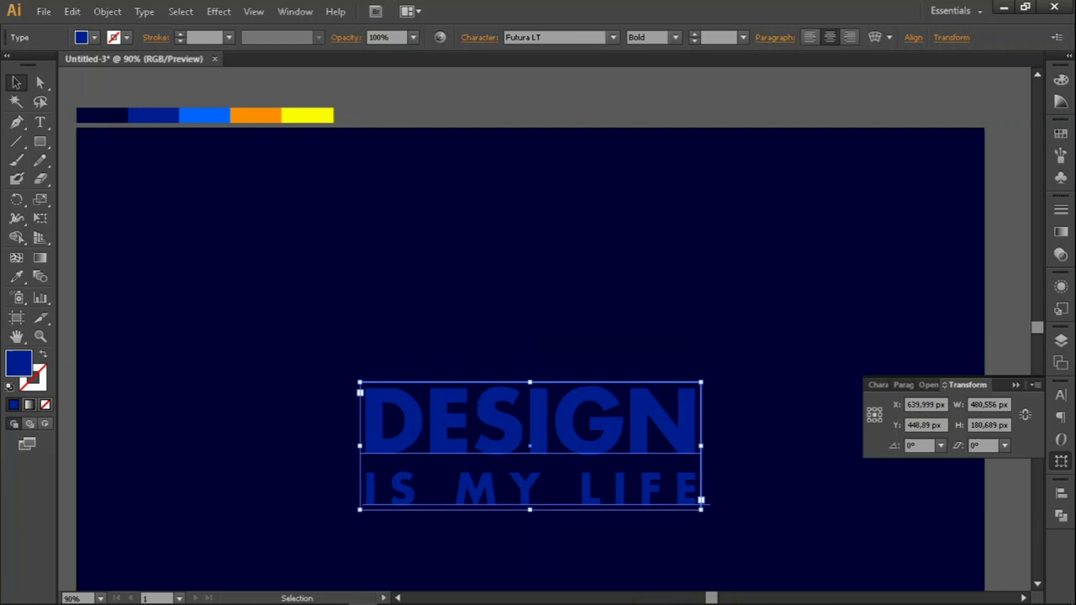
left_click(1025, 416)
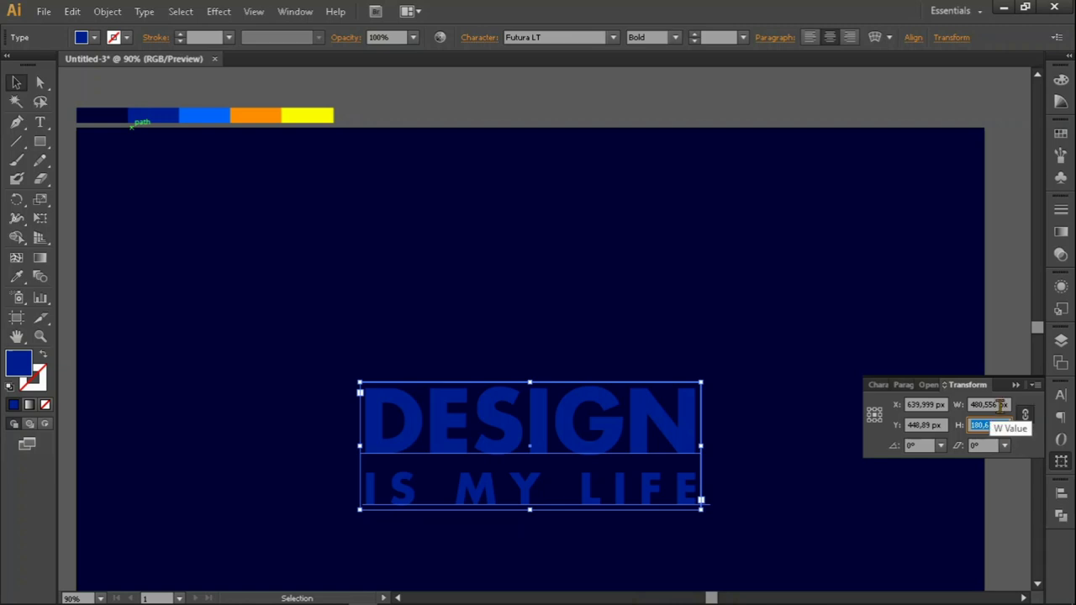
left_click(1001, 405)
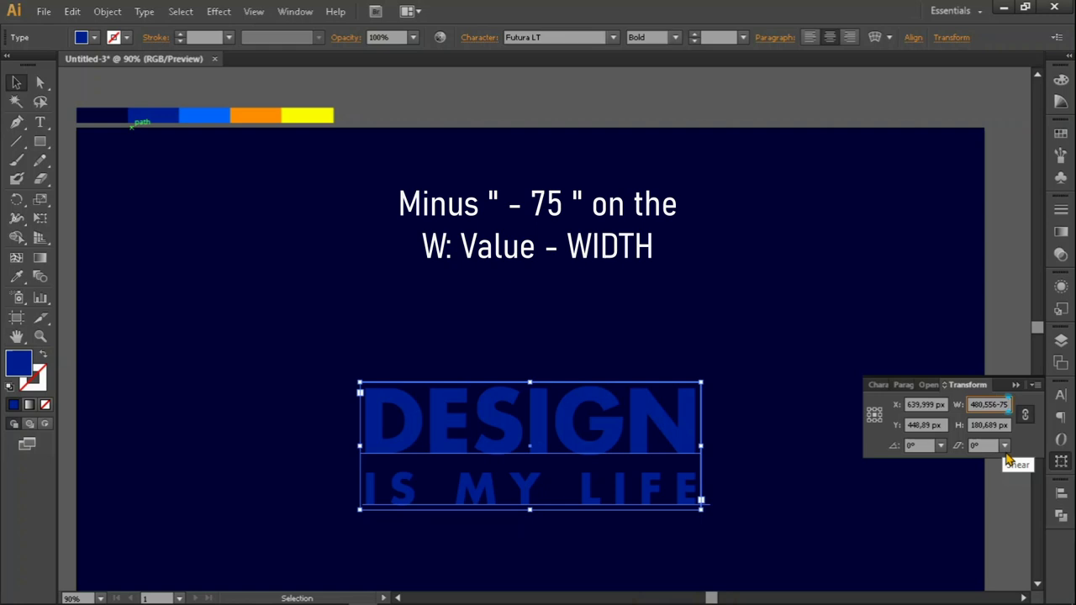
left_click(1019, 416)
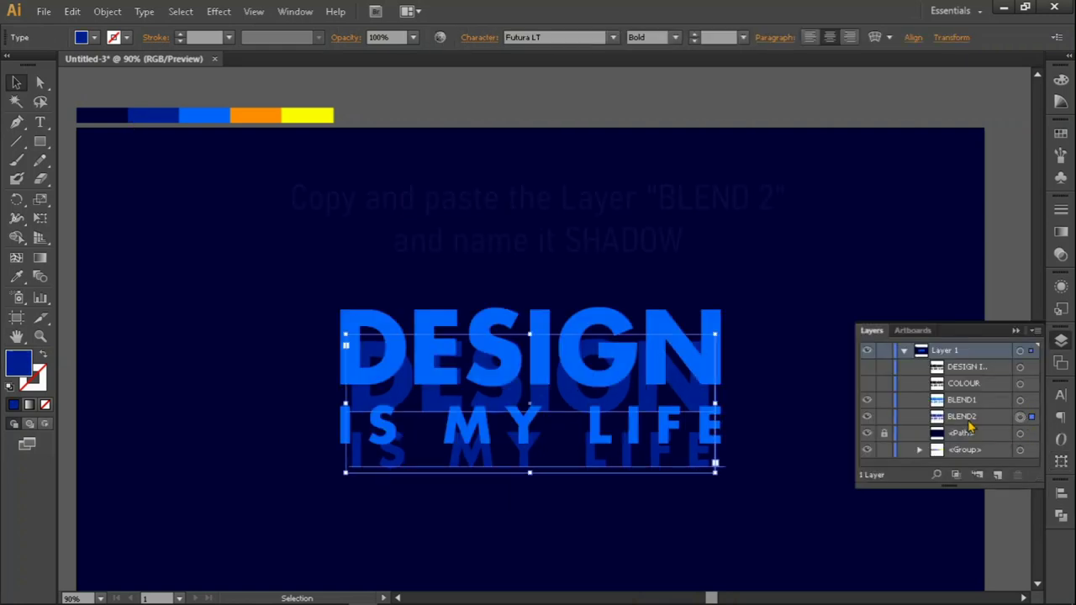
key("ctrl+c")
key("ctrl+f")
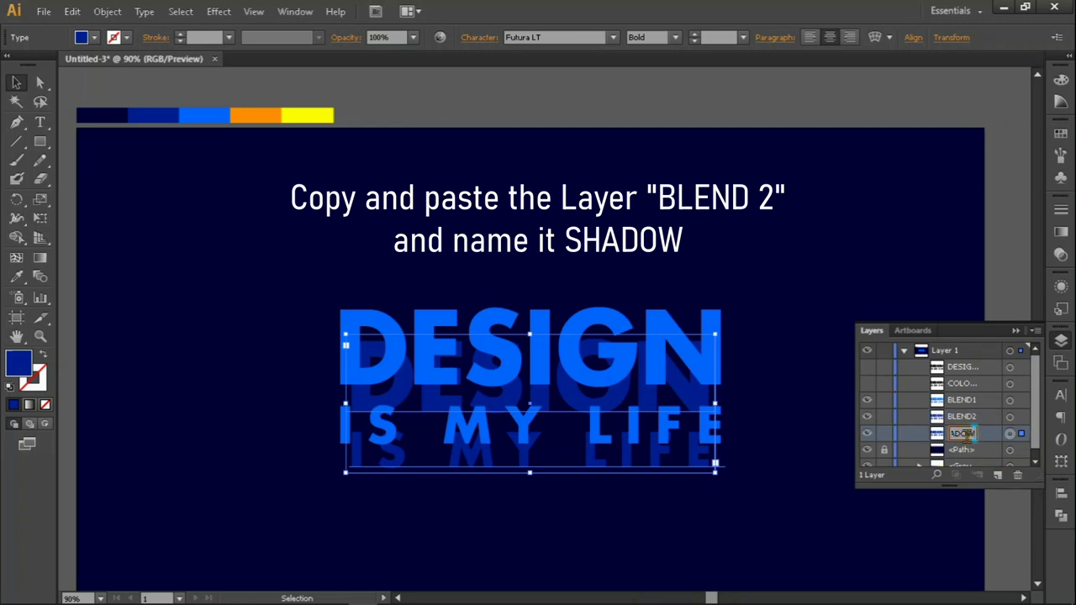
Name the duplicate SHADOW, hide BLEND1 and BLEND2, and sample dark navy for its fill
key("Return")
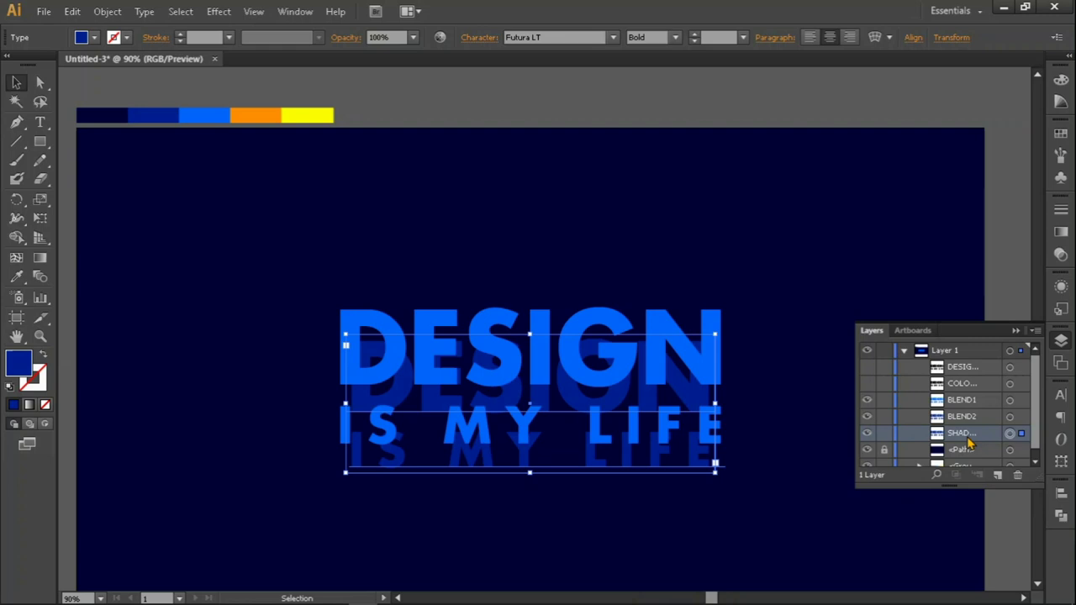
left_click_drag(867, 400, 867, 417)
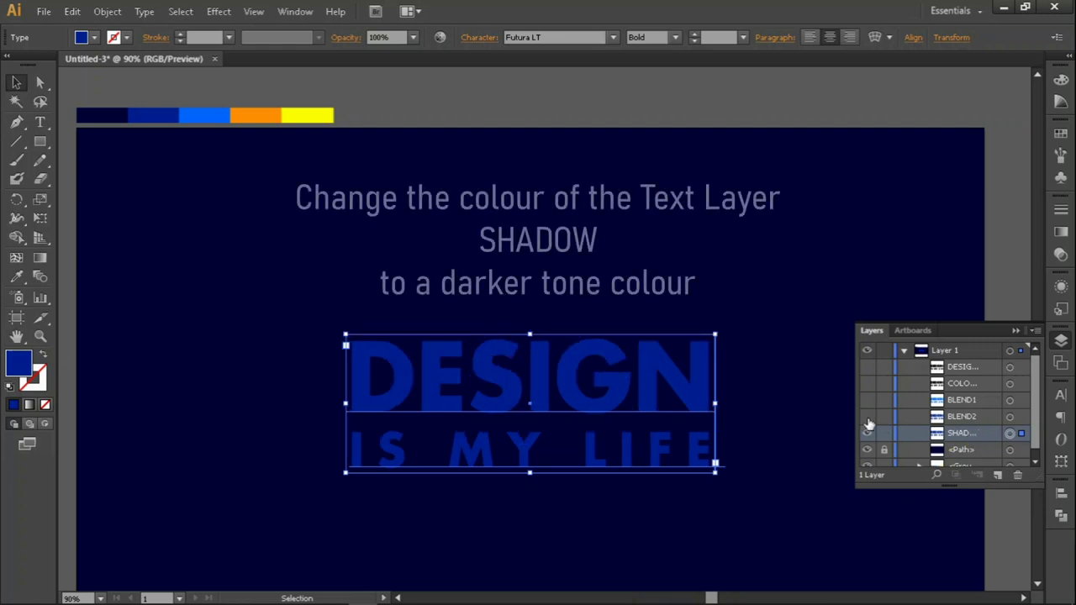
key("i")
left_click(192, 271)
Set the SHADOW text fill to near-black #000014 and Alt-drag a copy down-left
key("v")
double_click(19, 363)
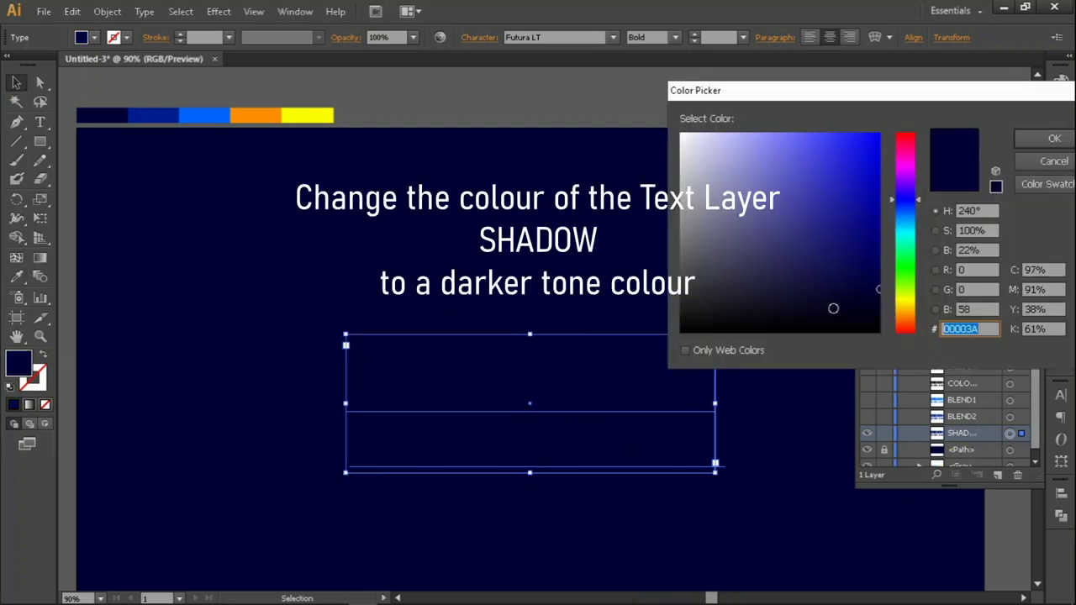
left_click(1043, 139)
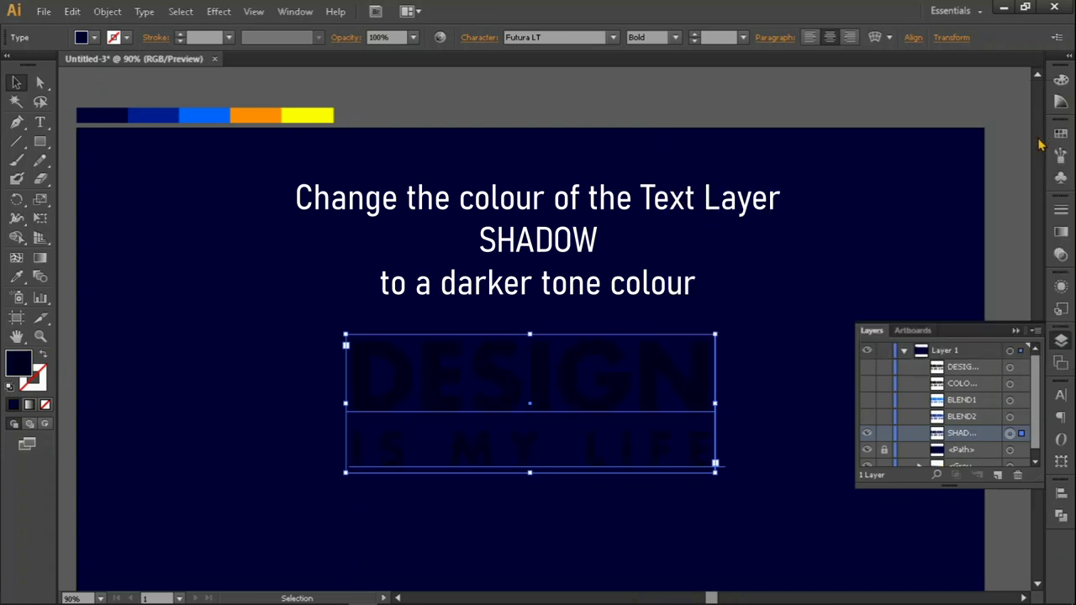
double_click(18, 363)
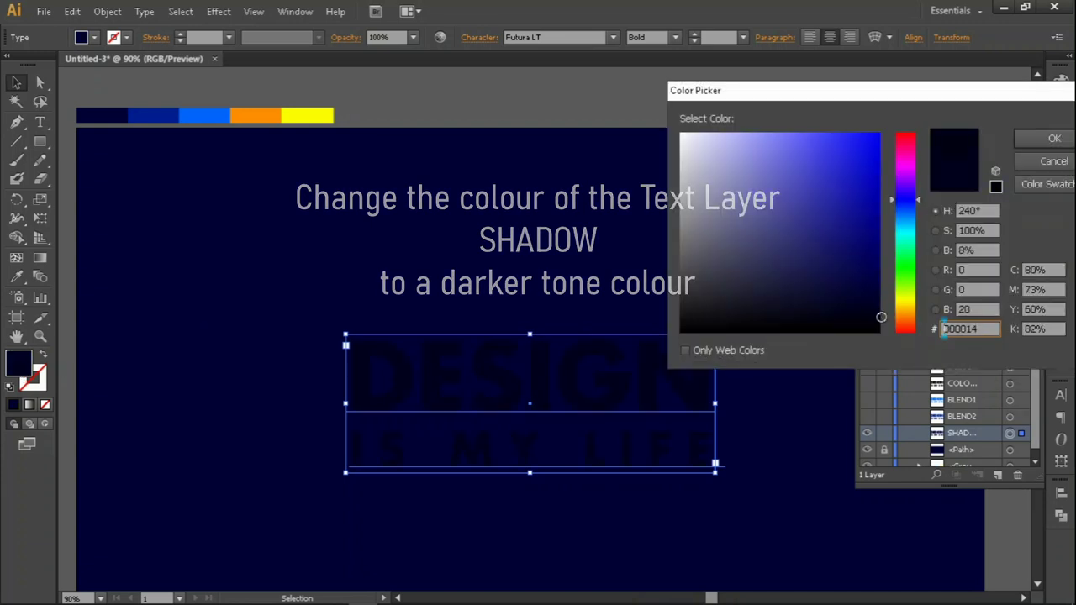
left_click(1041, 119)
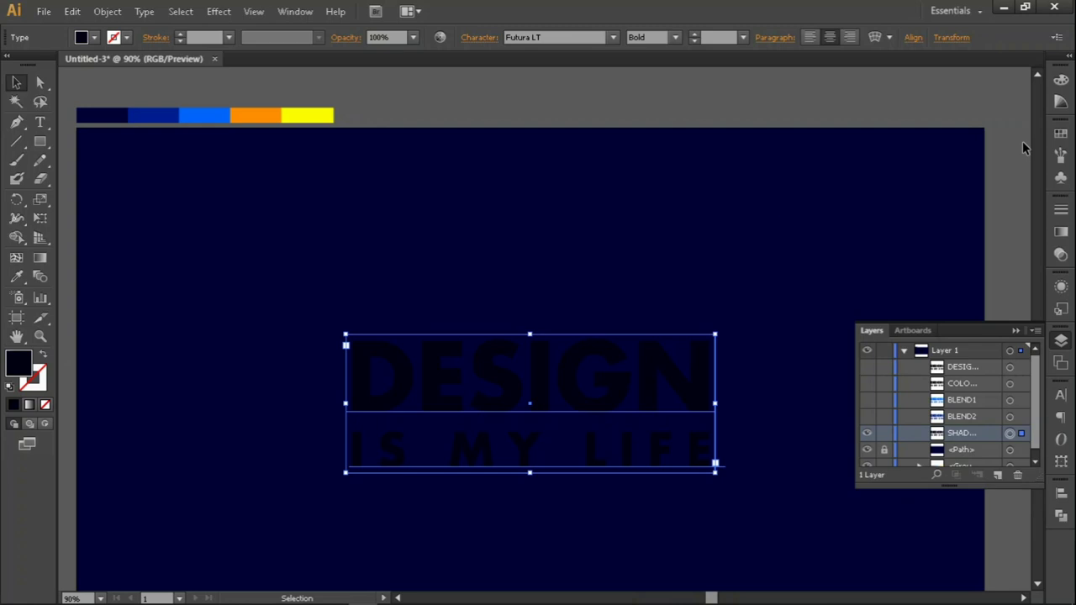
left_click_drag(630, 390, 501, 510)
Nudge the shadow copy lower, recolour it to the navy background, and select both shadow texts
scroll(509, 437, "down", 3)
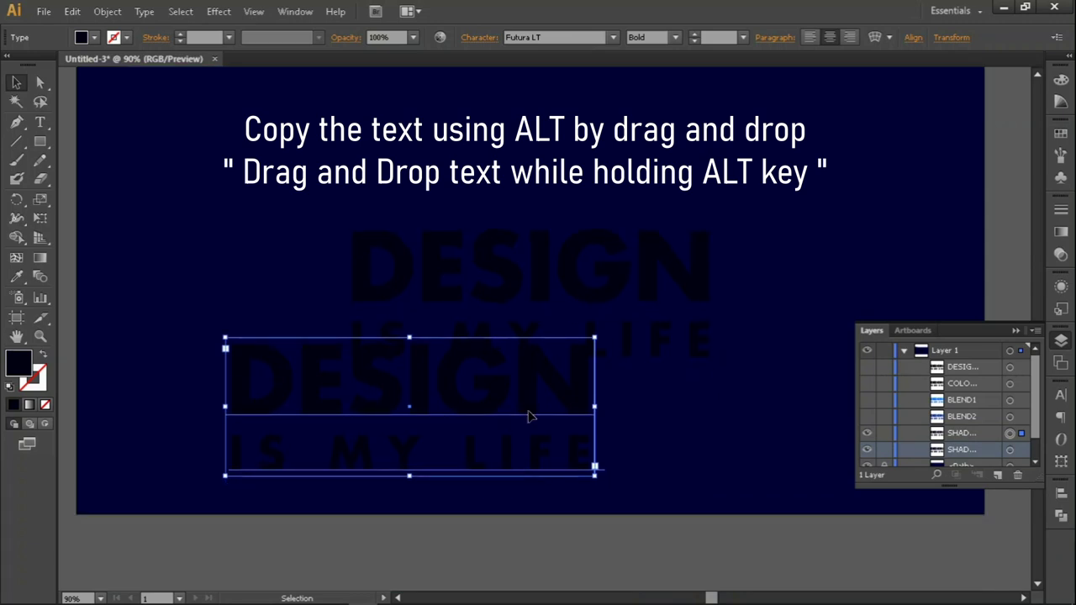
left_click_drag(529, 415, 525, 444)
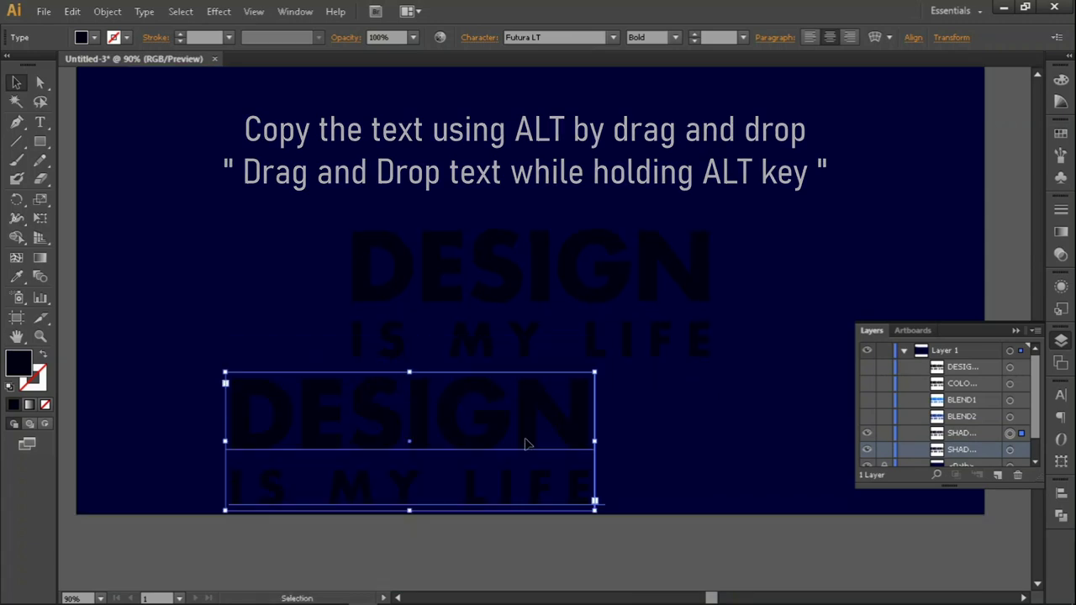
left_click(1061, 254)
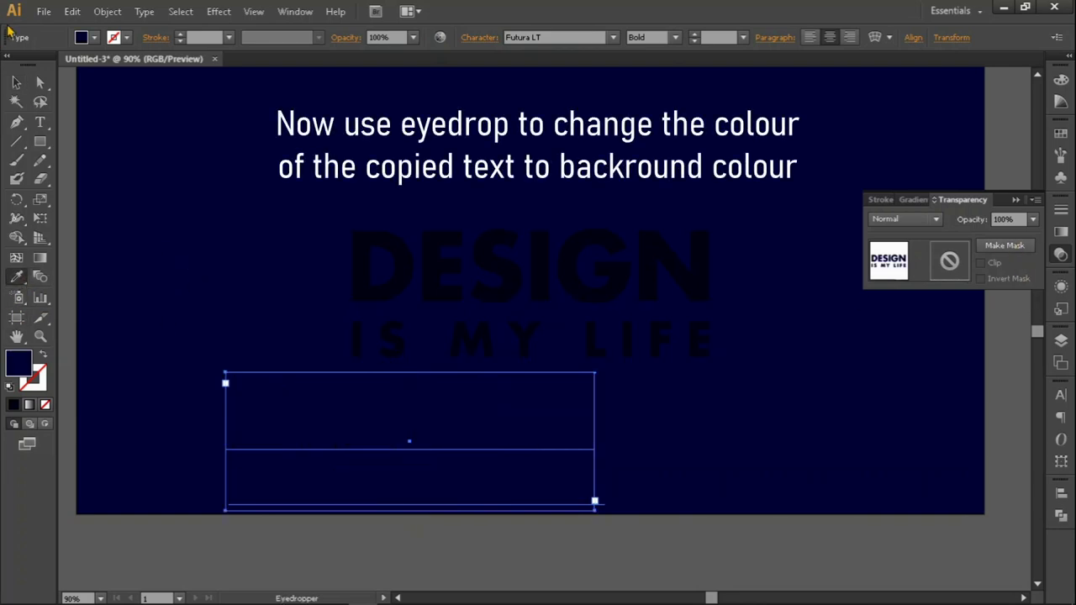
left_click(17, 84)
left_click(432, 264)
left_click(416, 451, "shift")
left_click(107, 11)
mouse_move(133, 179)
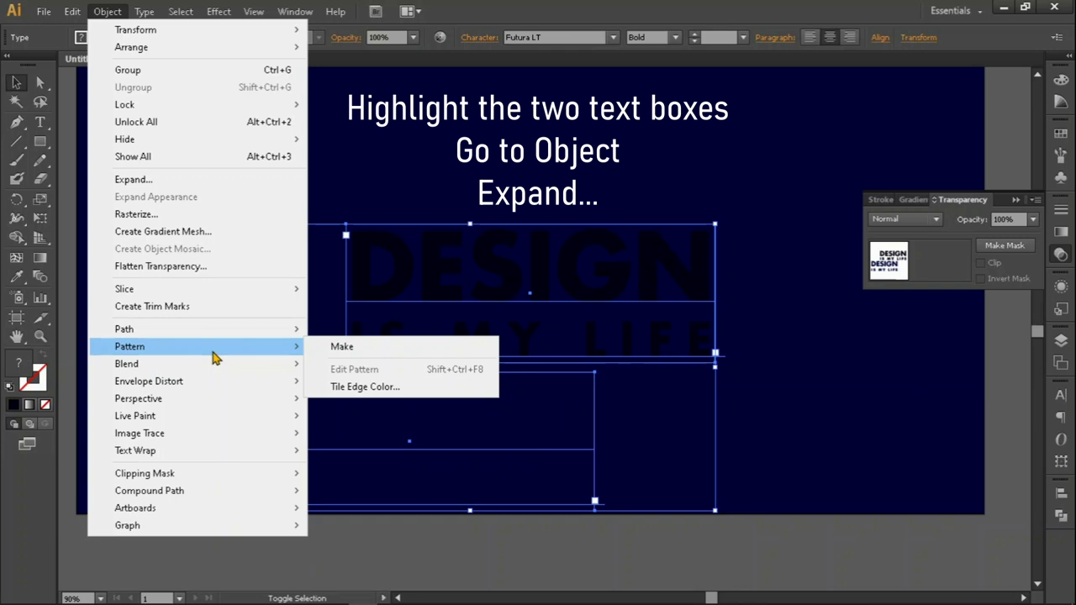
Expand both shadow texts into outlines and set blend options to 400 specified steps
left_click(141, 183)
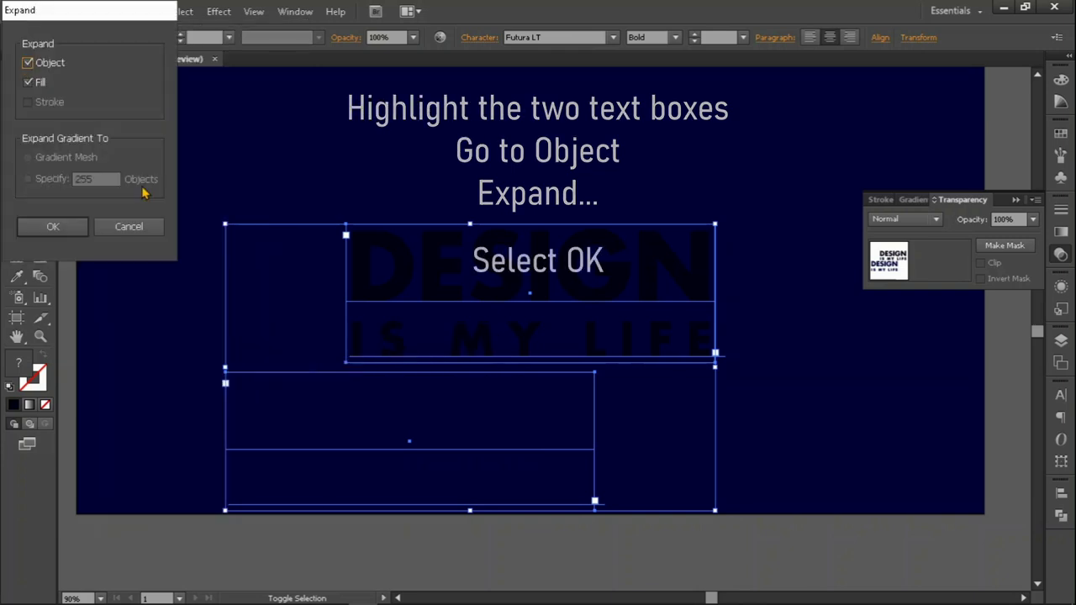
left_click(53, 227)
left_click(106, 11)
mouse_move(126, 364)
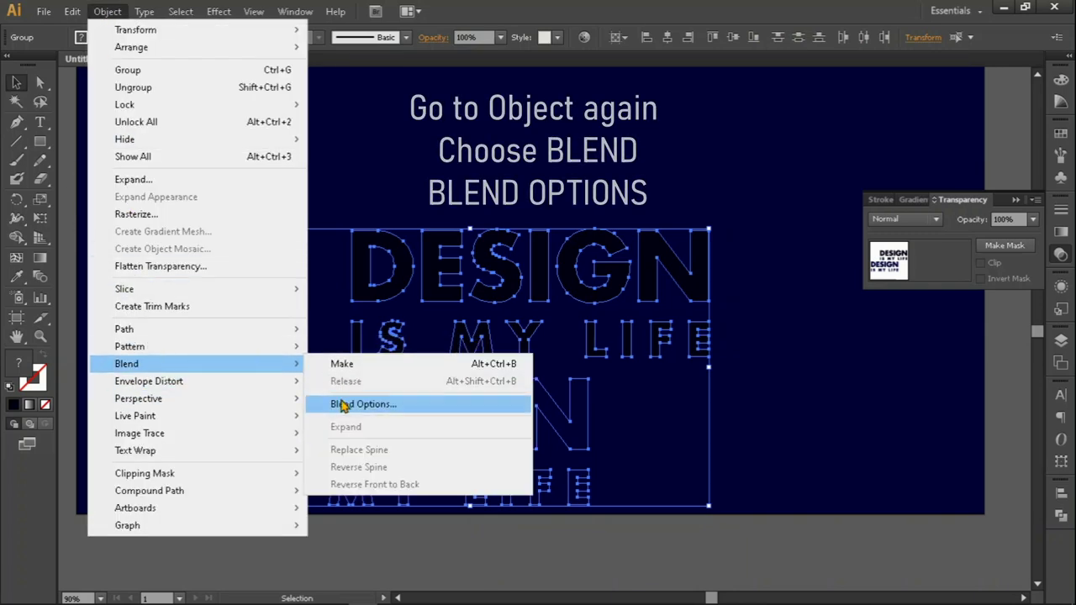
left_click(362, 404)
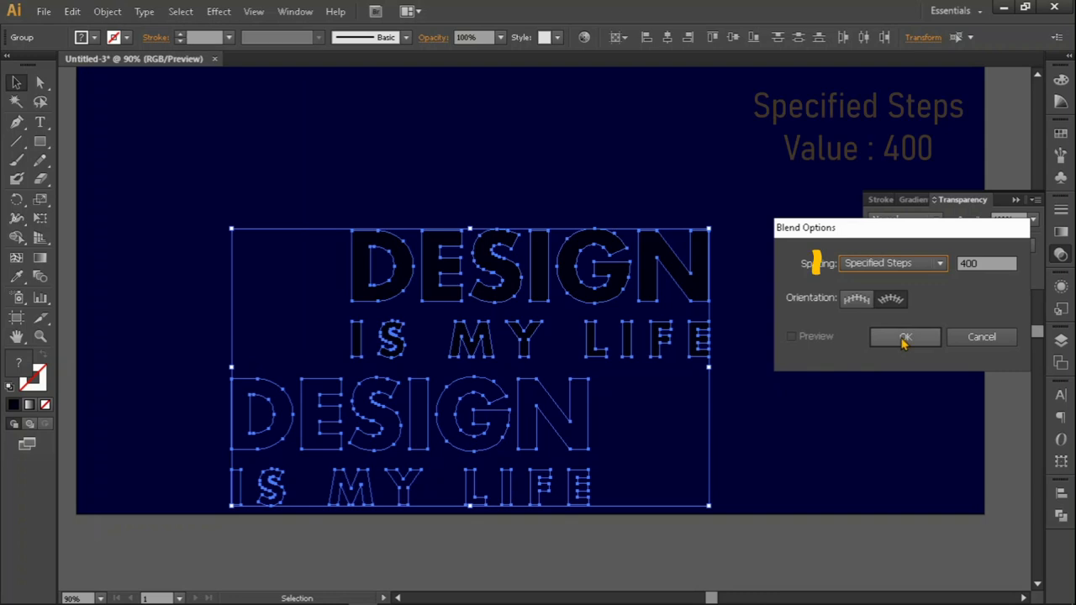
left_click(895, 263)
left_click(874, 296)
left_click(905, 336)
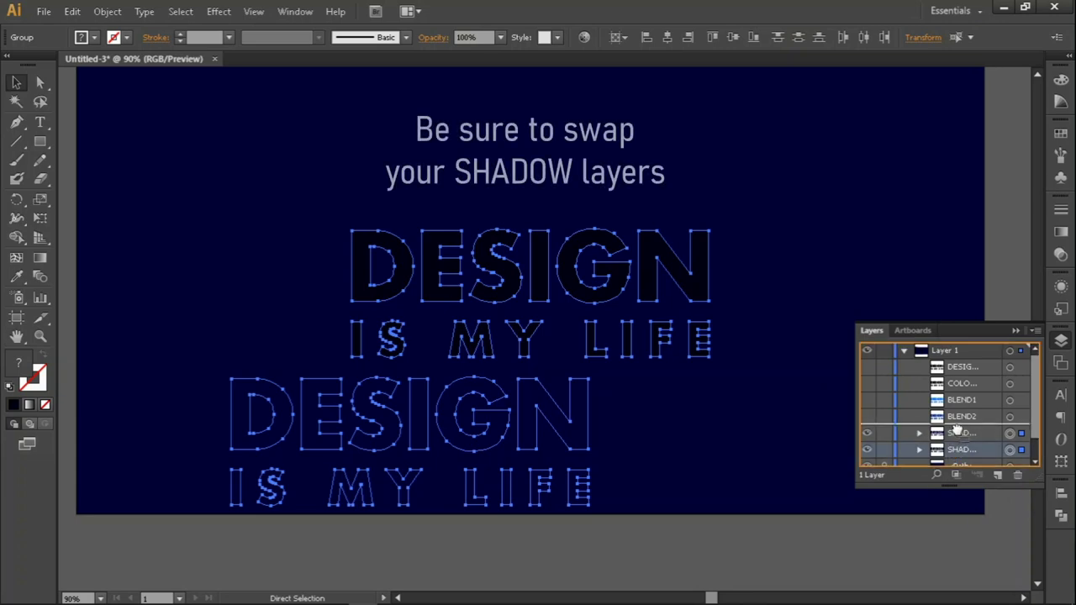
Swap the order of the two SHADOW layers and select both outlined texts
left_click_drag(956, 451, 959, 435)
left_click(433, 293)
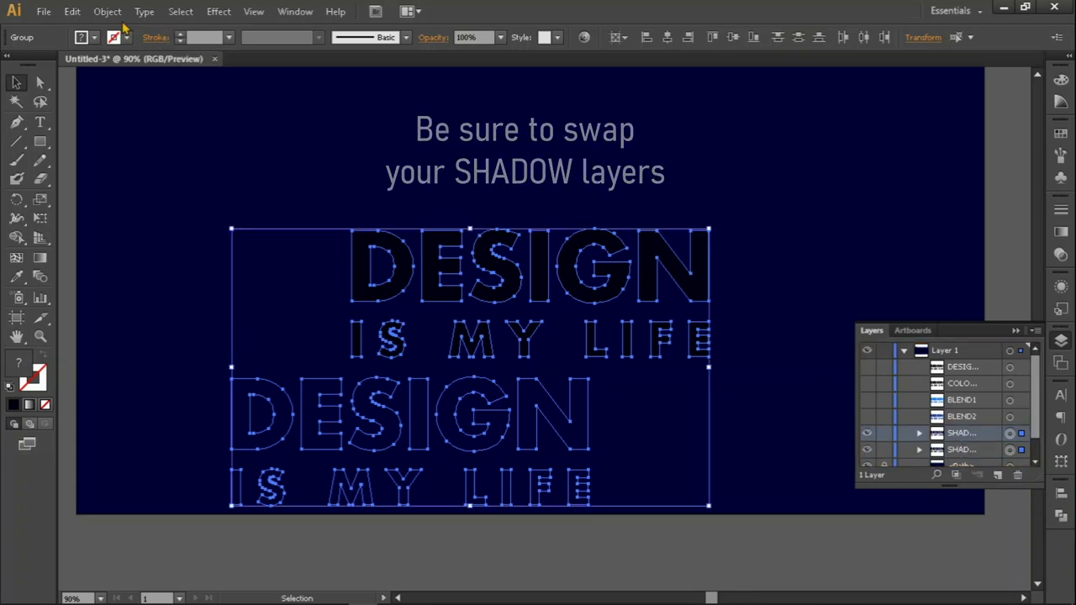
left_click(107, 12)
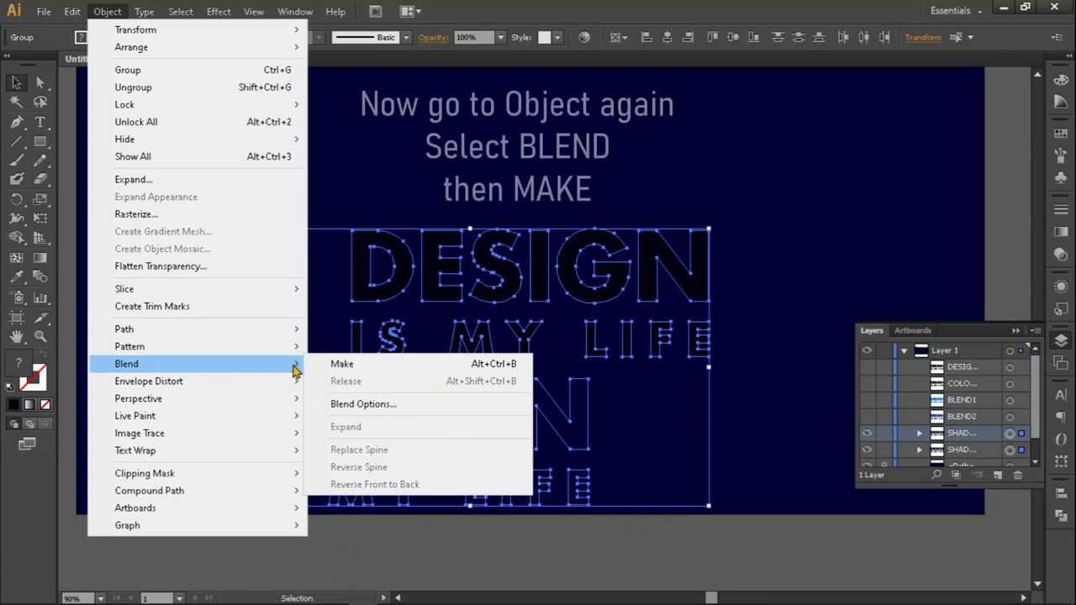
Merge the two SHADOW copies into one Blend, deselect, and unhide the BLEND2 layer
left_click(351, 366)
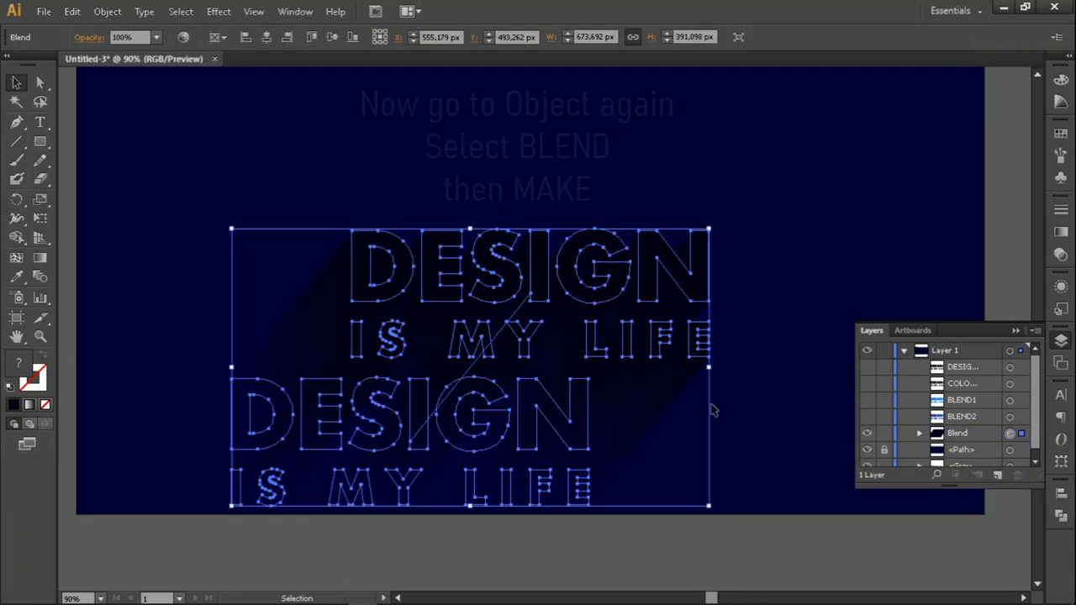
left_click(777, 389)
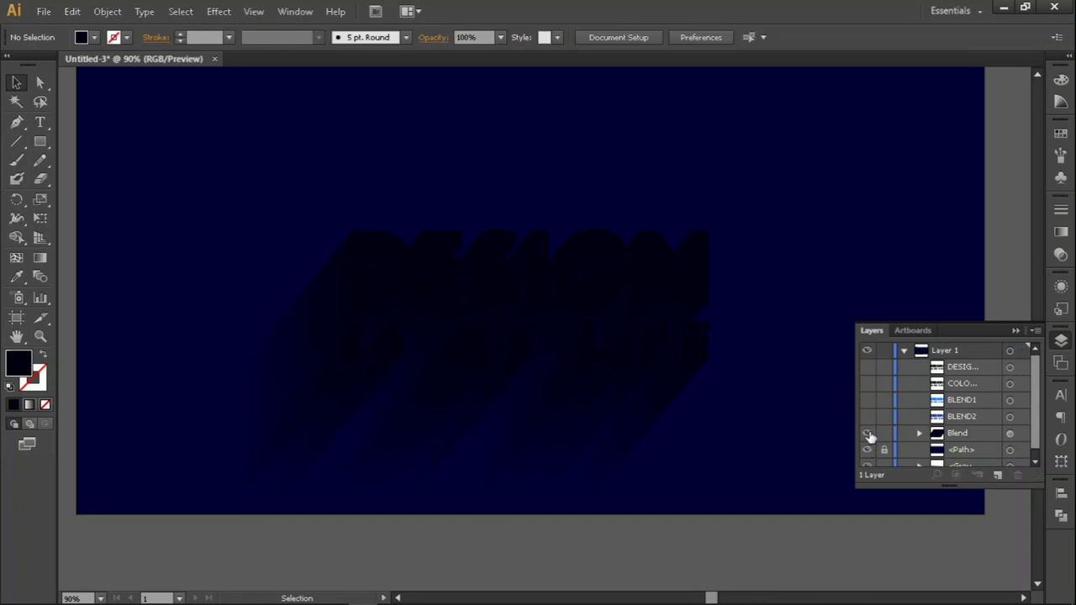
left_click(868, 417)
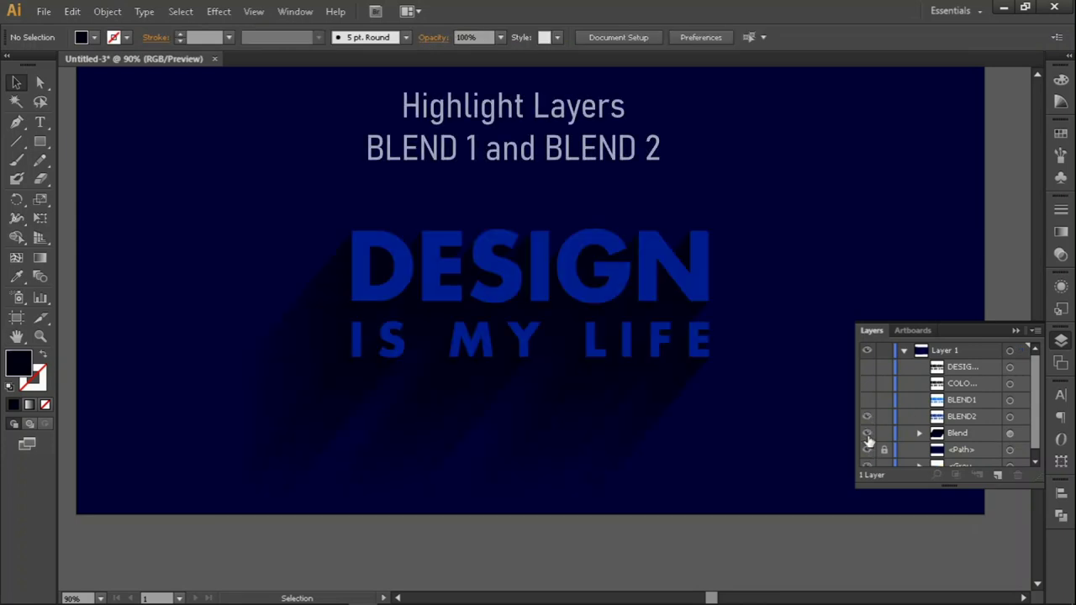
Hide the shadow blend, show BLEND1, and expand the BLEND1 and BLEND2 texts into outlines
left_click(868, 432)
left_click(867, 400)
left_click(1011, 417)
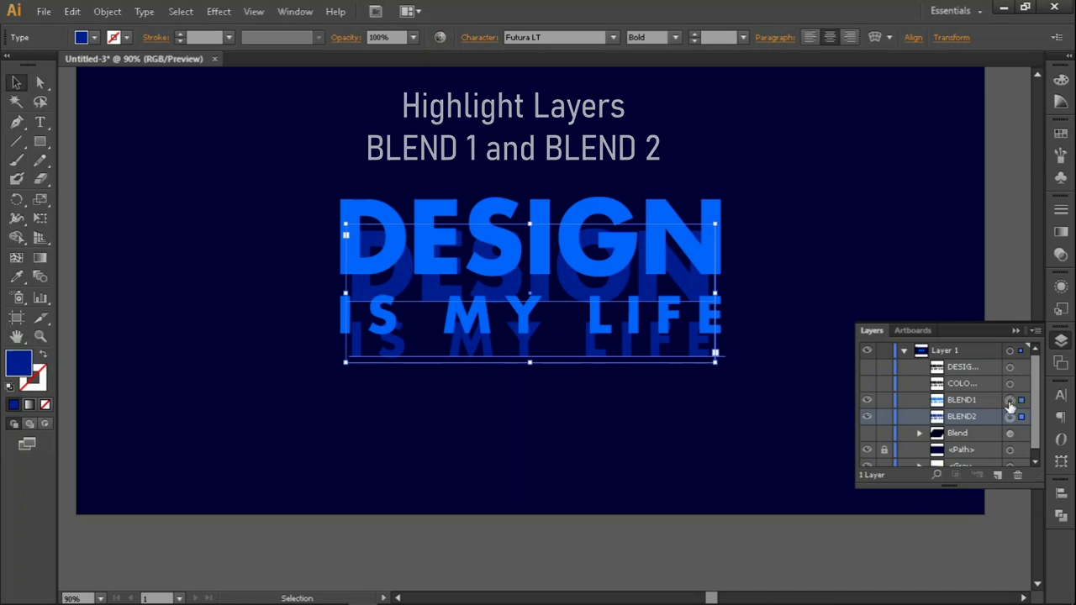
left_click(1009, 400, "shift")
left_click(111, 12)
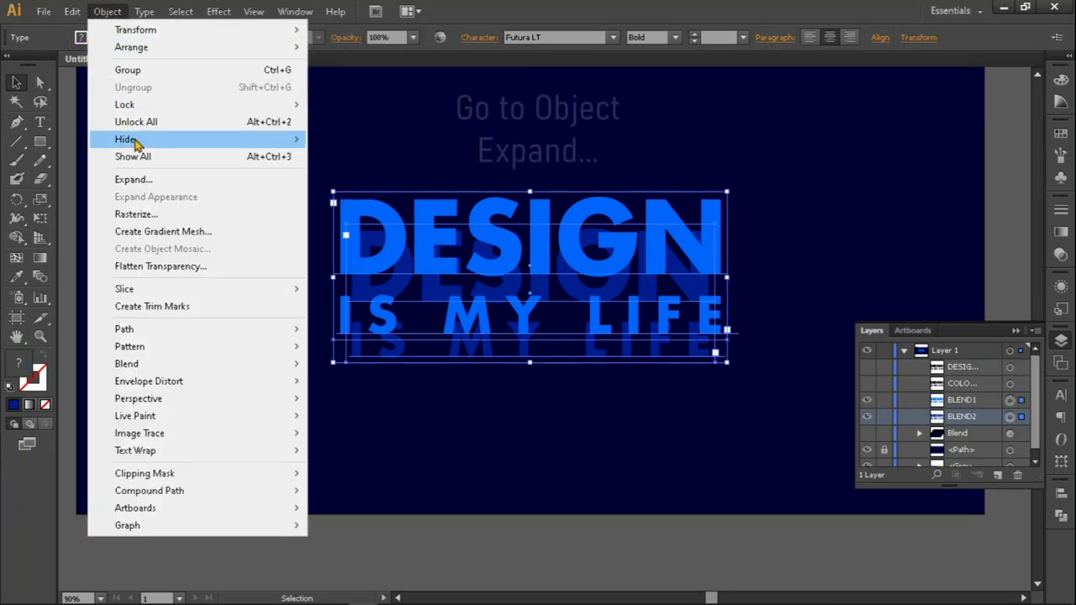
left_click(141, 178)
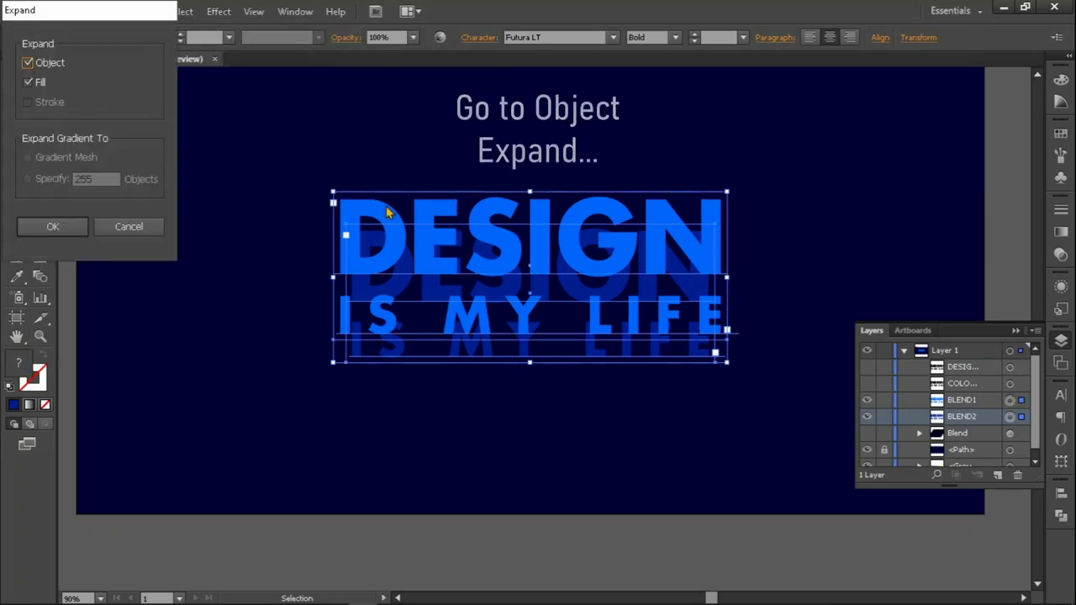
left_click(52, 227)
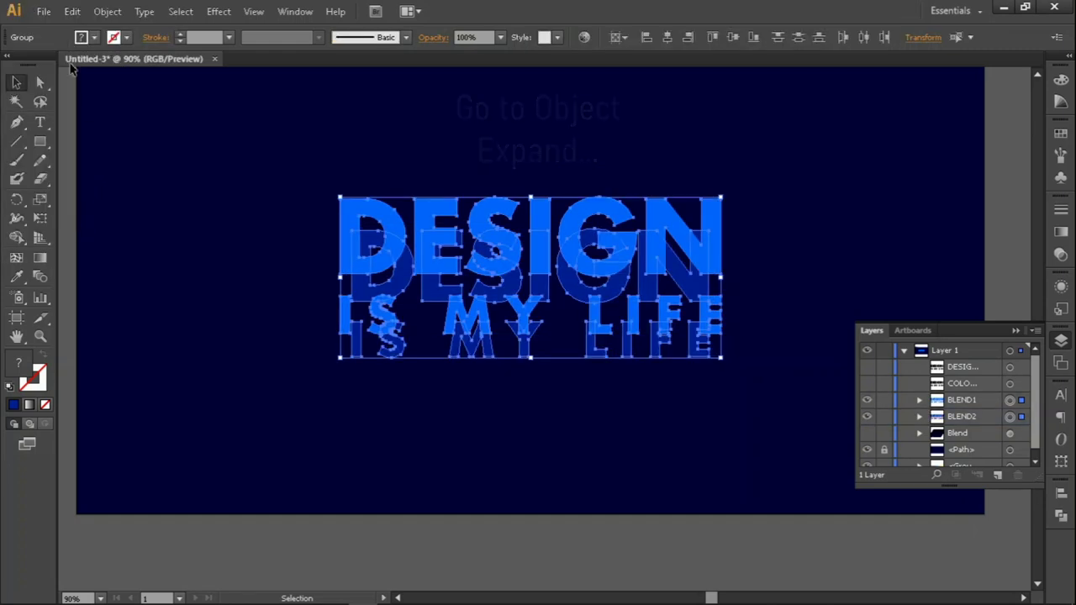
Blend BLEND1 and BLEND2 into a blue 3D extrusion and unhide the long shadow blend
left_click(107, 12)
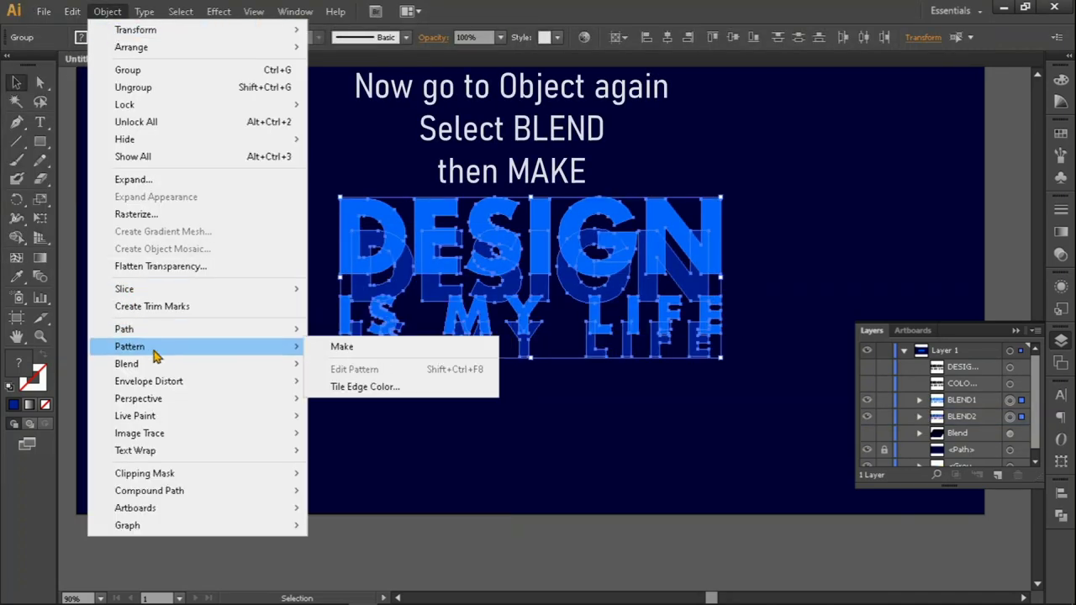
mouse_move(127, 363)
left_click(343, 365)
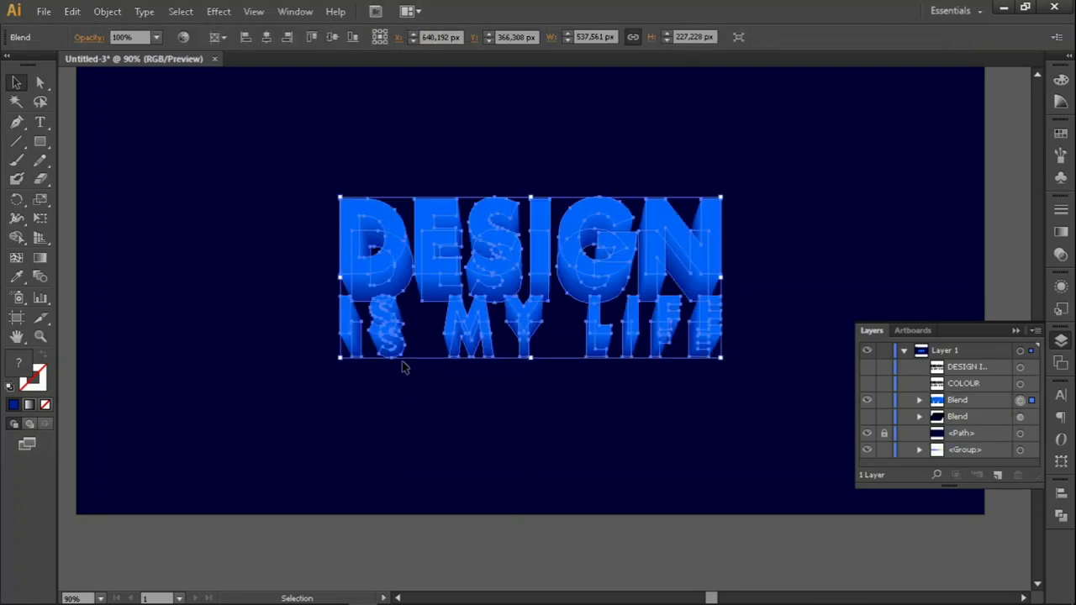
key("ctrl+shift+a")
left_click(866, 417)
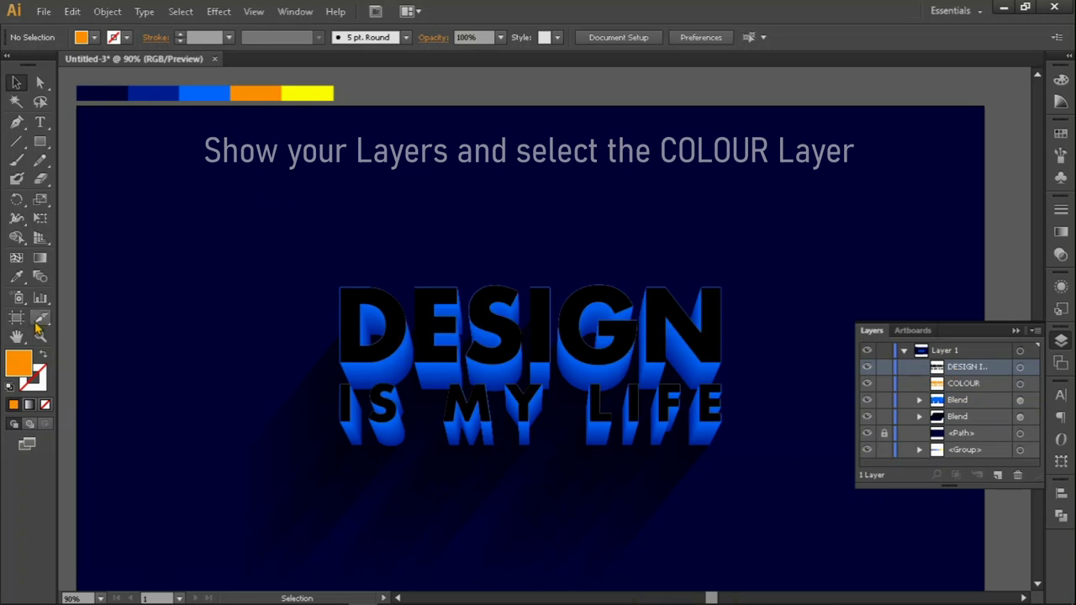
Fill the lettering yellow with a 4 pt light-blue stroke, then draw a bottom-right text frame
left_click(307, 93)
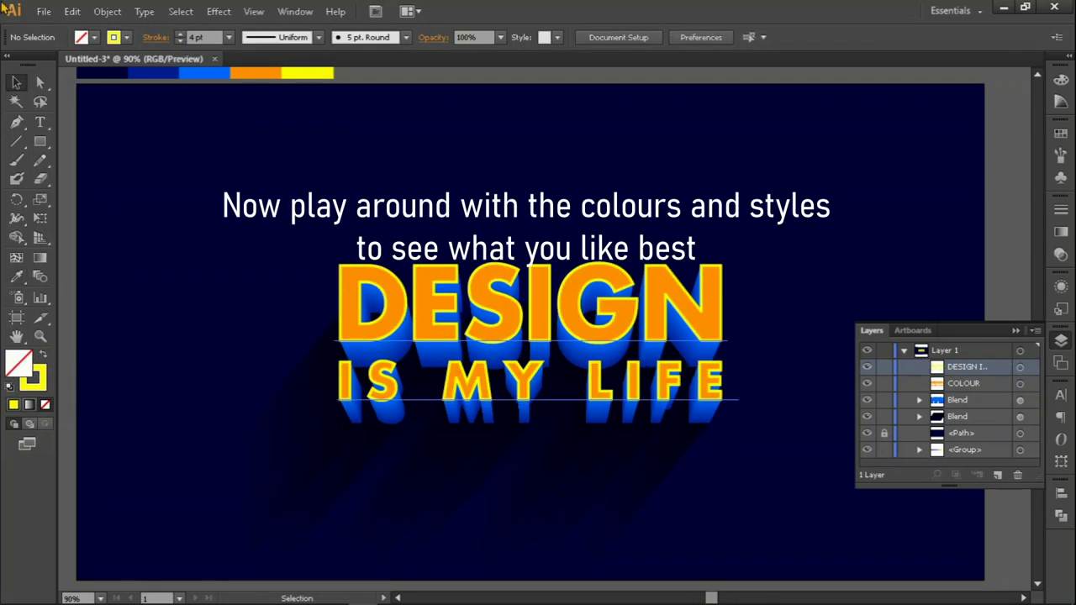
left_click(156, 37)
left_click(1024, 148)
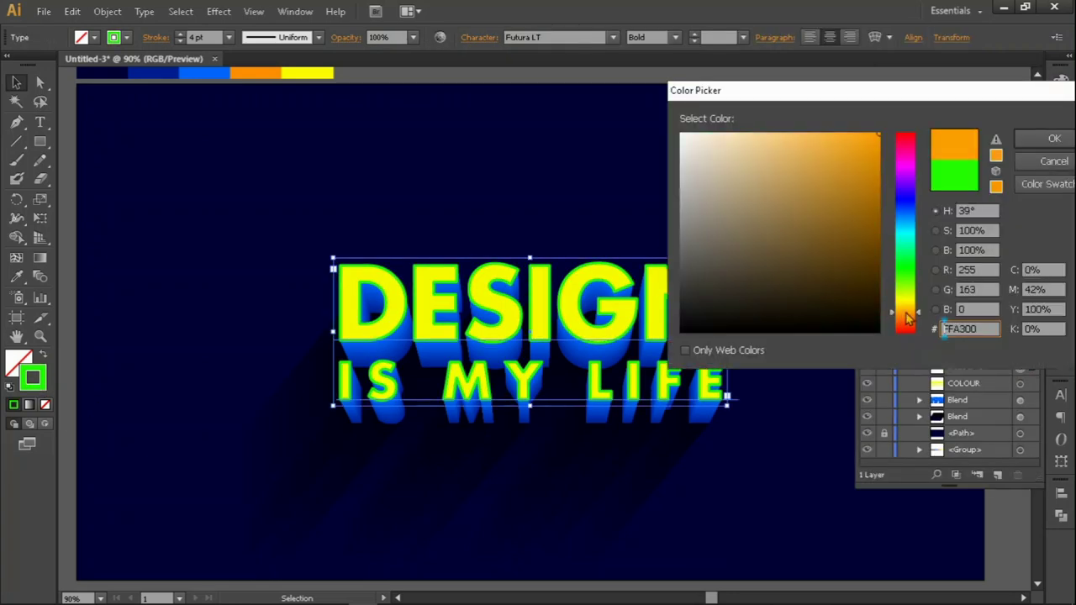
left_click_drag(805, 529, 969, 564)
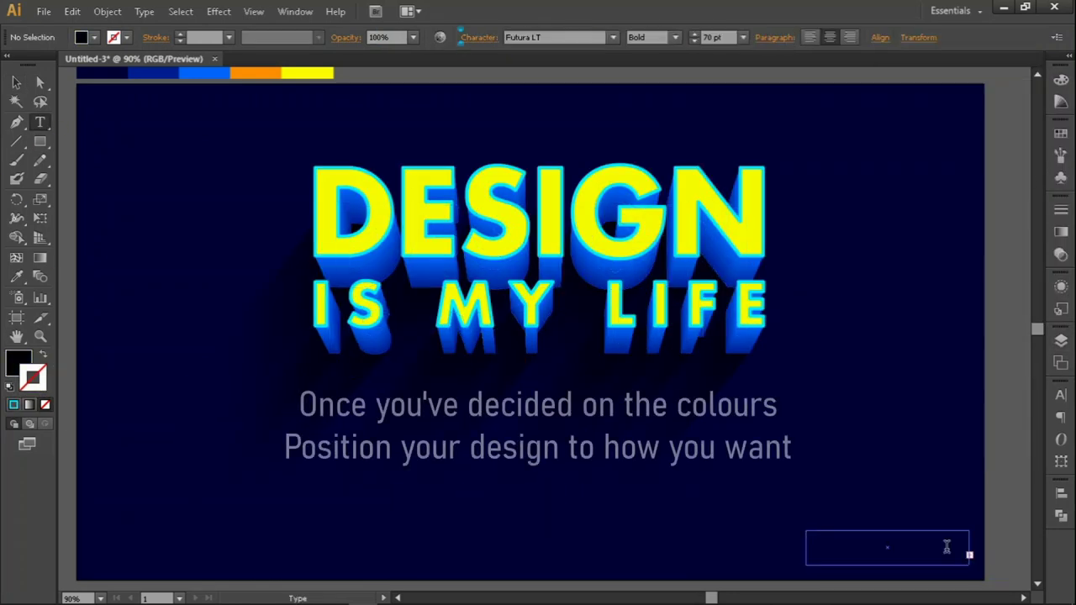
Type 'ARTAGO 2020 3D TEXT EFFECT', set the second line to 13 pt, and nudge it down-right
type("ARTAGO")
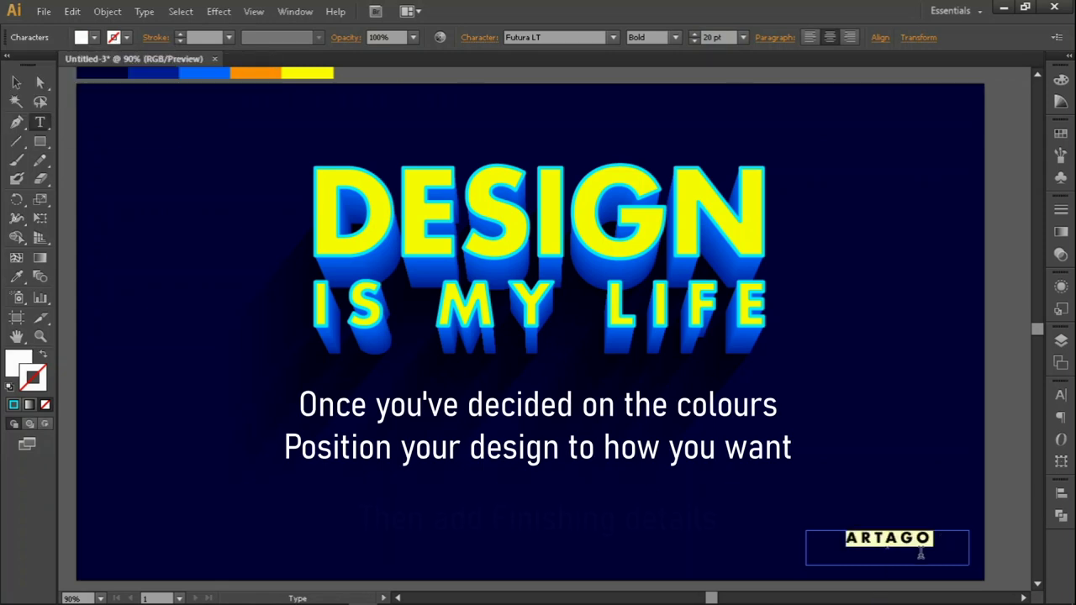
type(" 2020")
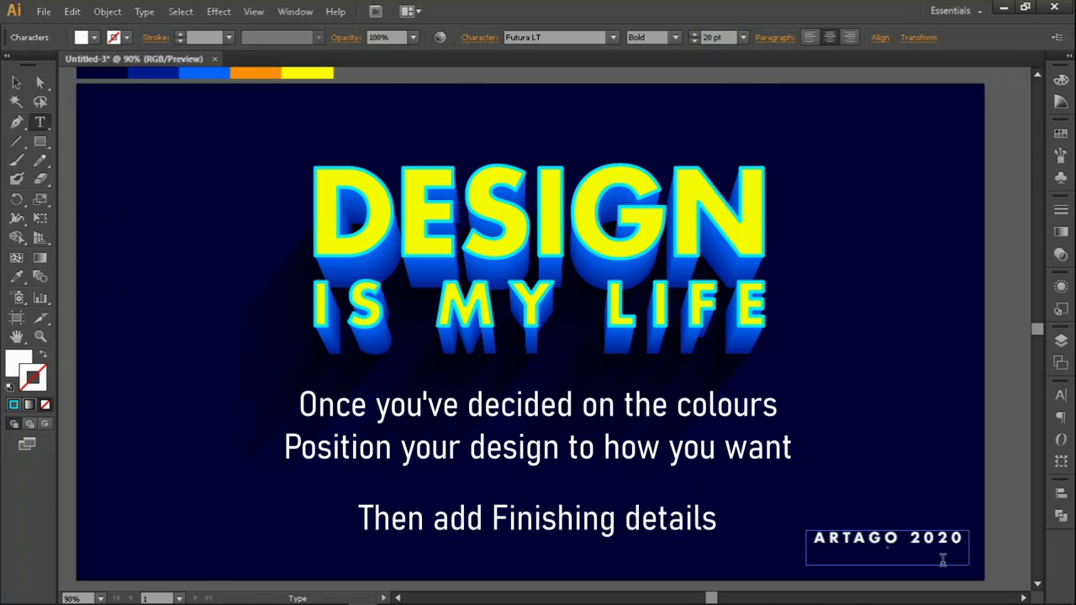
type(" 3D TEXT EFFECT")
left_click(712, 37)
type("13")
key("Return")
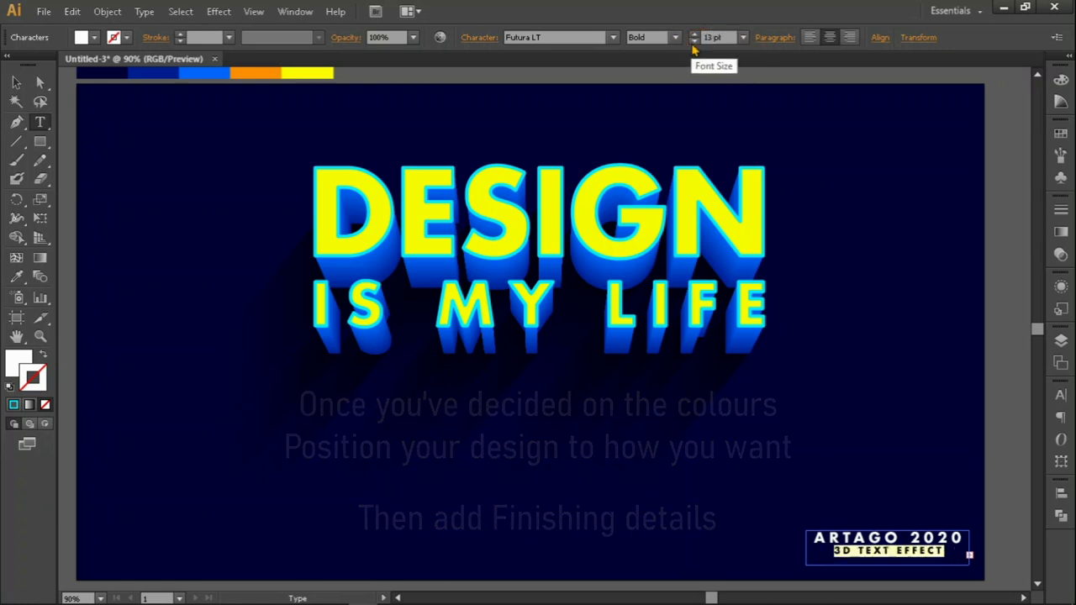
key("Escape")
left_click_drag(886, 547, 894, 562)
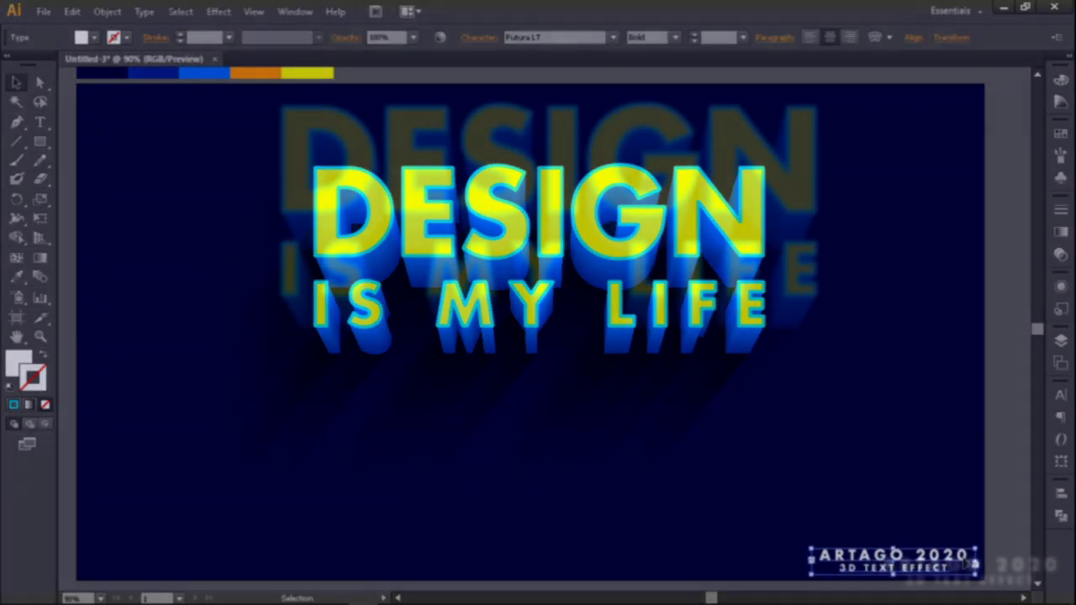